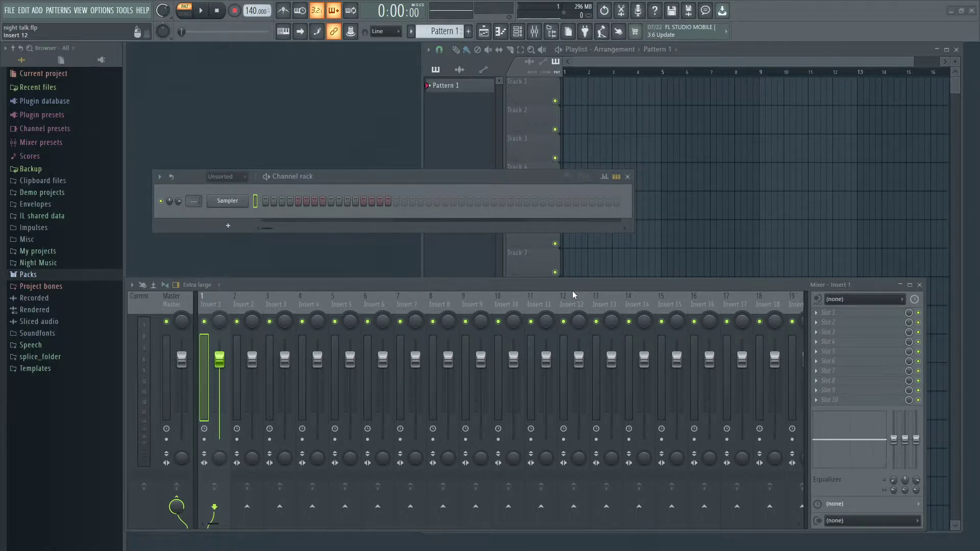
Step: Load Frequency Shifter into the first effect slot of mixer Insert 1 and set its frequency to about 17.6 Hz
{"action": "left_click", "coordinate": [823, 316]}
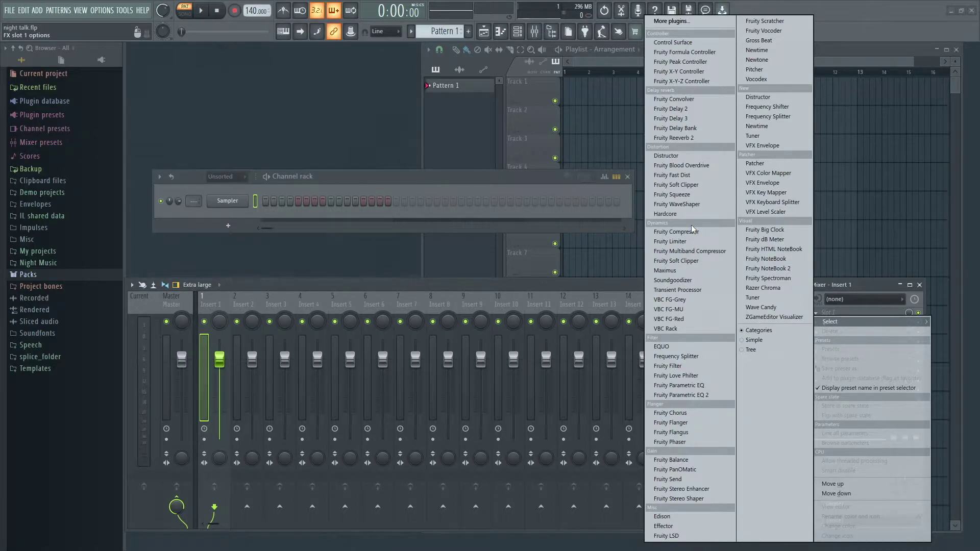
{"action": "left_click", "coordinate": [785, 107]}
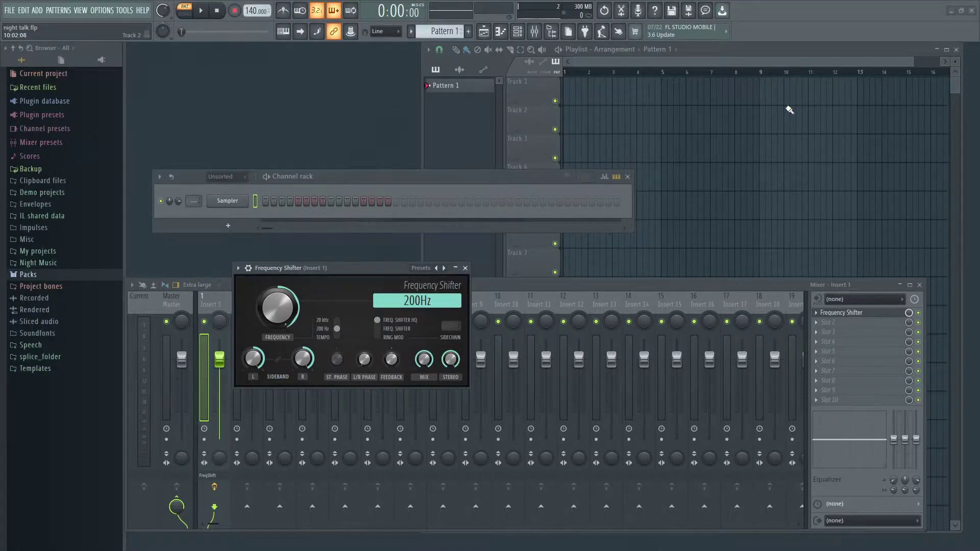
{"action": "left_click_drag", "start_coordinate": [297, 307], "coordinate": [297, 352]}
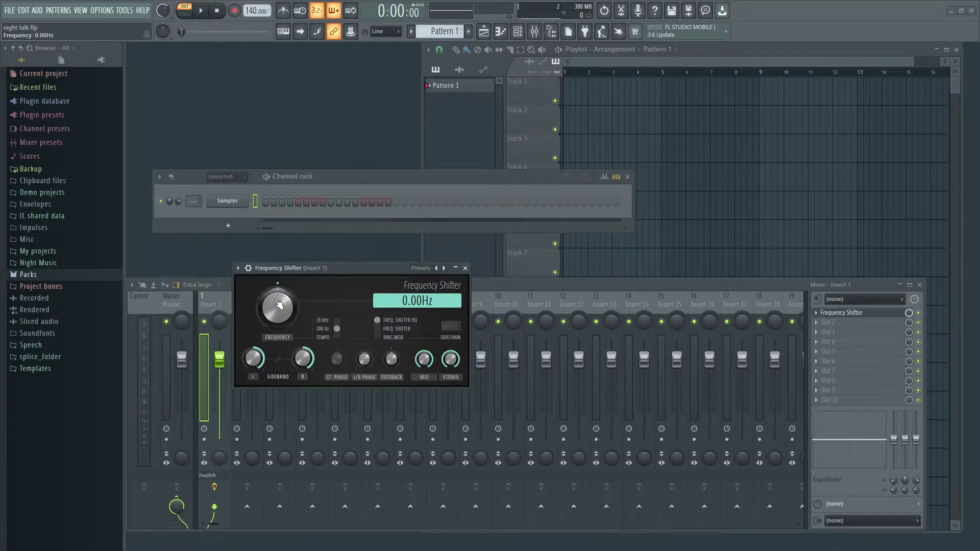
{"action": "mouse_move", "coordinate": [285, 305]}
{"action": "left_mouse_down"}
{"action": "mouse_move", "coordinate": [251, 311]}
{"action": "mouse_move", "coordinate": [276, 299]}
{"action": "left_mouse_up"}
Step: Add a 3x Osc channel to the channel rack and delete the Sampler channel
{"action": "left_click", "coordinate": [228, 225]}
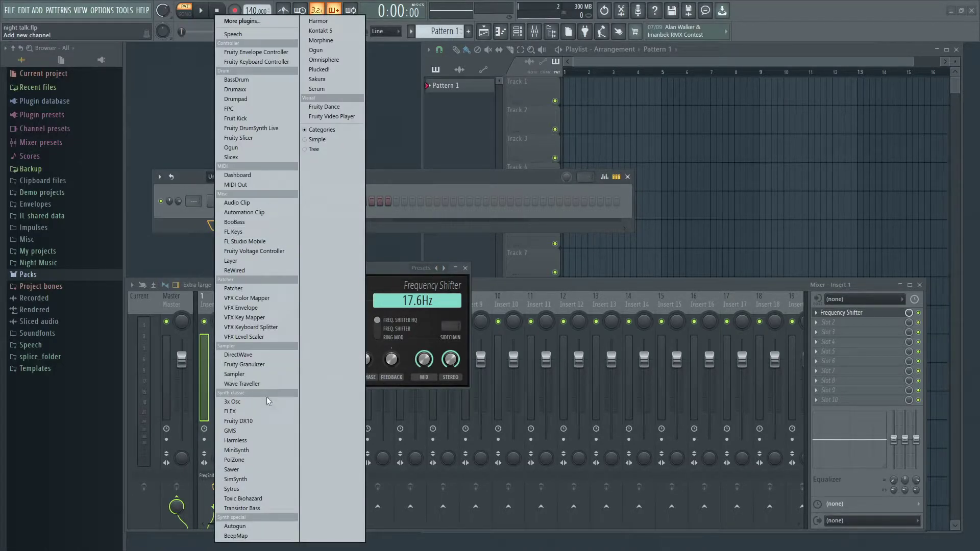
{"action": "left_click", "coordinate": [232, 402]}
{"action": "left_click", "coordinate": [330, 186]}
{"action": "right_click", "coordinate": [244, 209]}
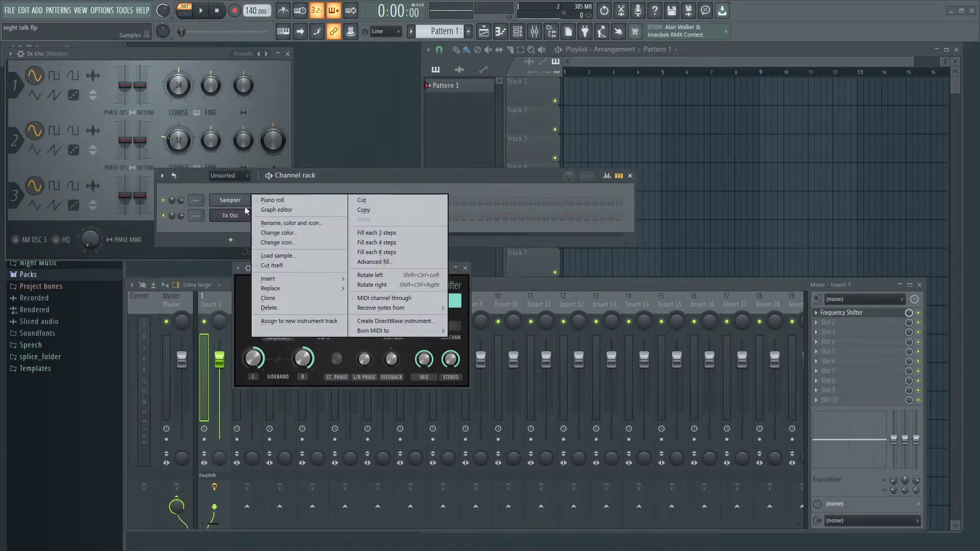
{"action": "left_click", "coordinate": [274, 308]}
{"action": "left_click", "coordinate": [538, 315]}
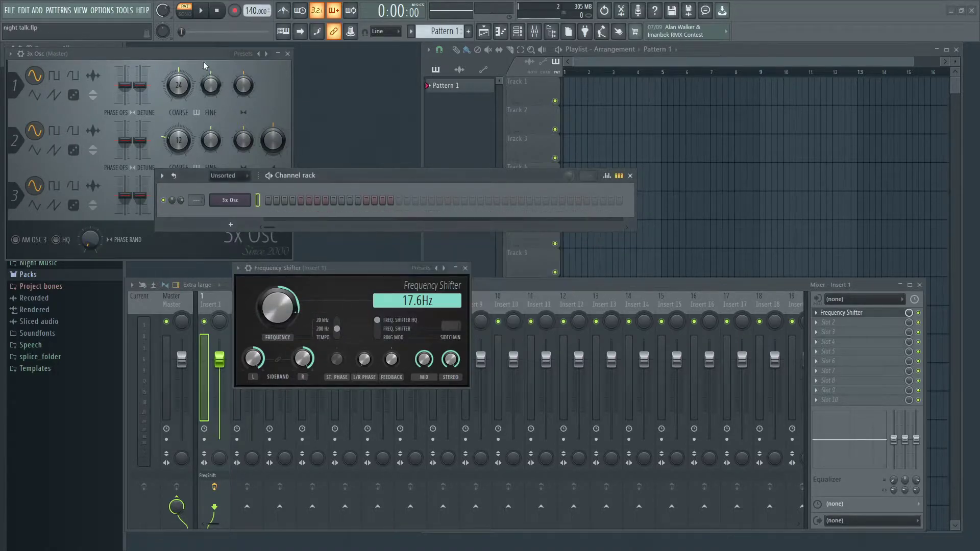
Step: Turn down the mix levels of oscillators 2 and 3 in 3x Osc and draw an E4 note at bar 1 of its piano roll
{"action": "left_click", "coordinate": [276, 152]}
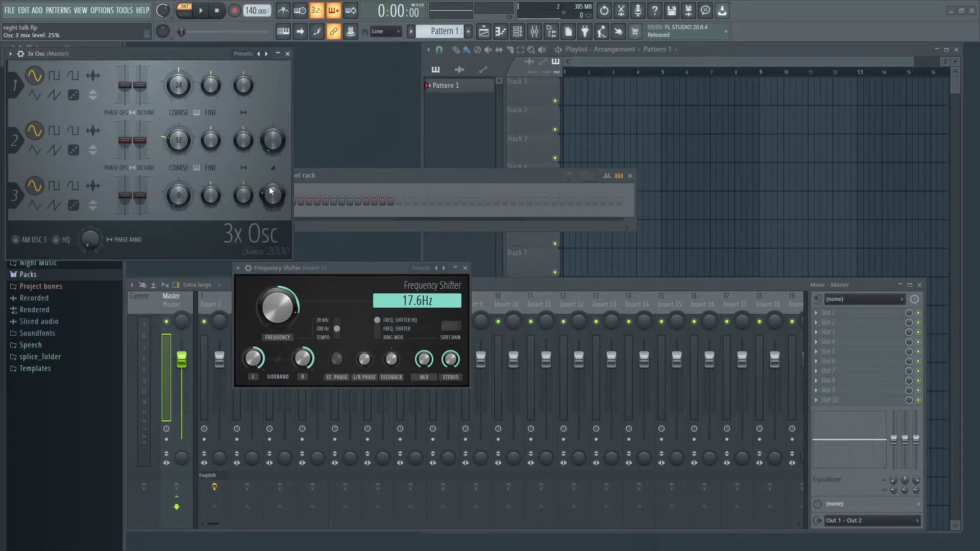
{"action": "left_click", "coordinate": [351, 177]}
{"action": "right_click", "coordinate": [239, 203]}
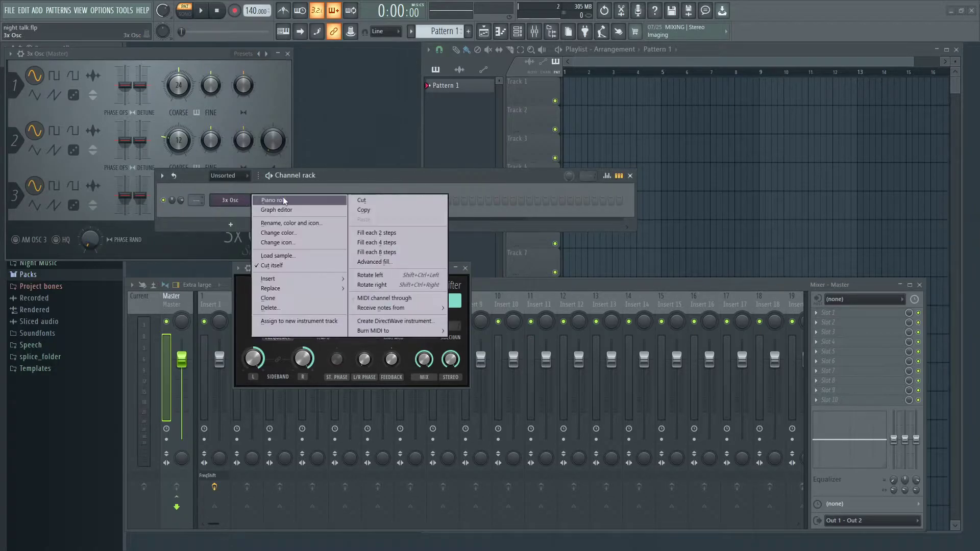
{"action": "left_click", "coordinate": [275, 200]}
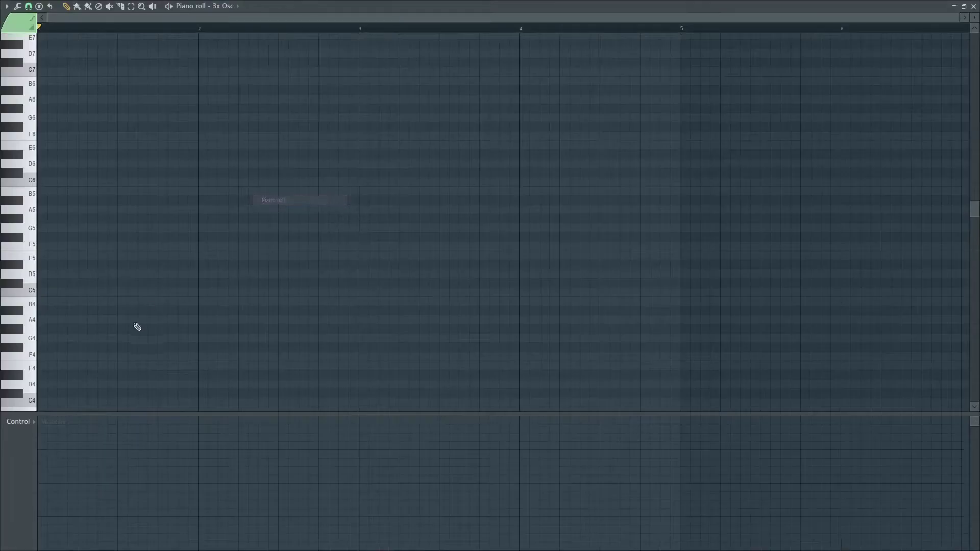
{"action": "left_click", "coordinate": [44, 367]}
{"action": "left_click", "coordinate": [972, 7]}
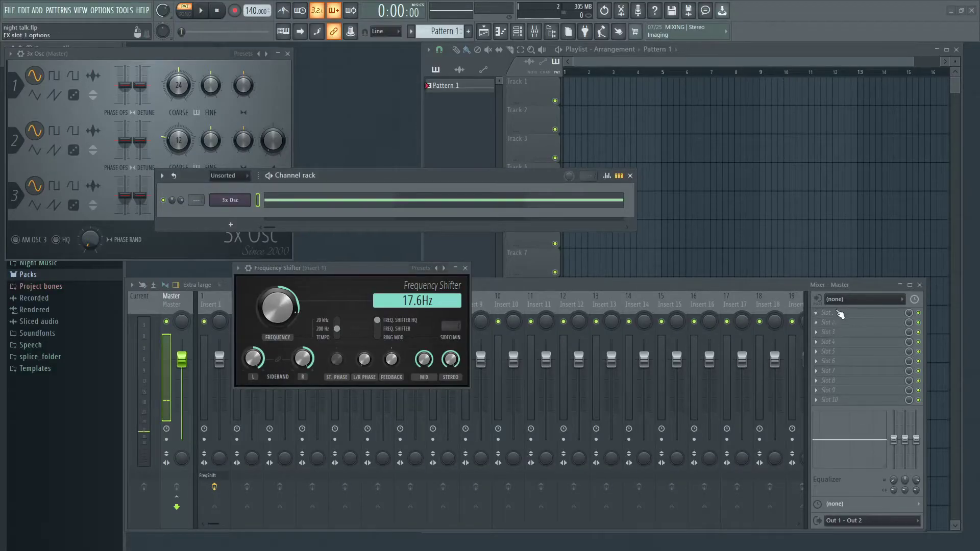
Step: Reset the Frequency Shifter's frequency and load Fruity Parametric EQ 2 into the second effect slot of Insert 1
{"action": "right_click", "coordinate": [281, 306]}
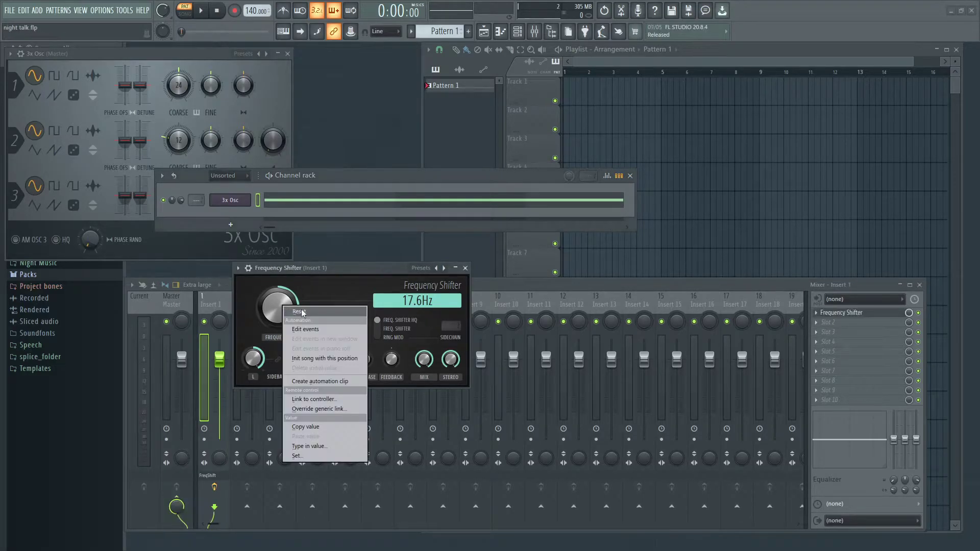
{"action": "left_click", "coordinate": [304, 312]}
{"action": "left_click", "coordinate": [839, 323]}
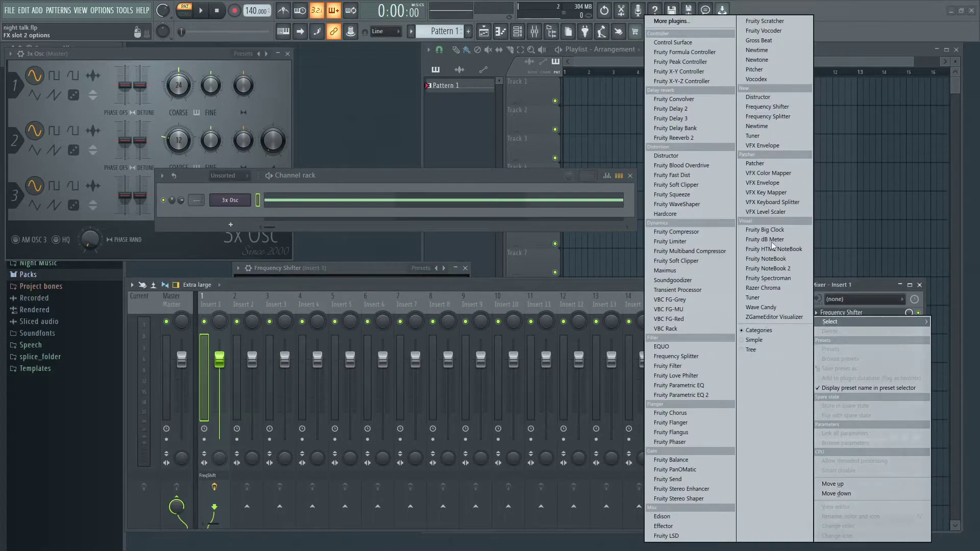
{"action": "left_click", "coordinate": [690, 394]}
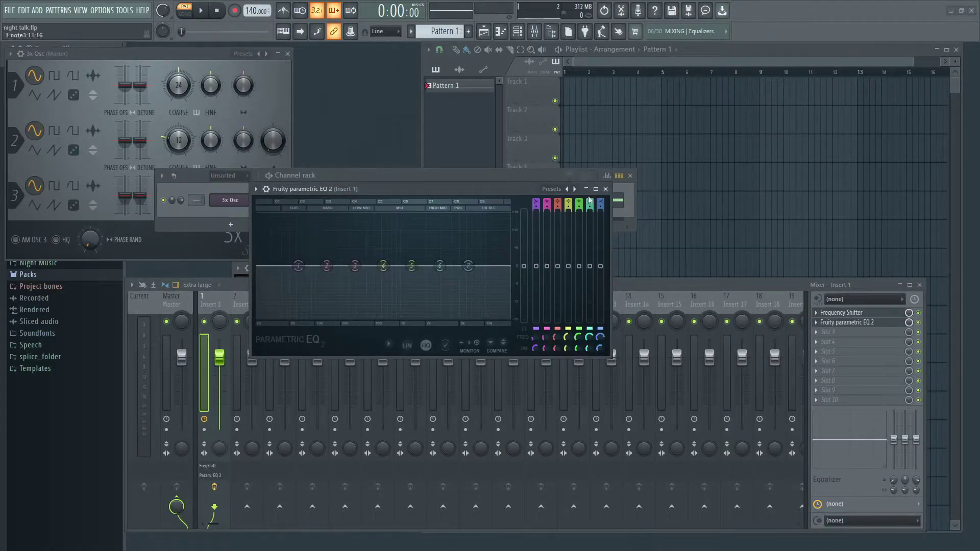
Step: Arrange the Frequency Shifter and Parametric EQ 2 windows side by side and enlarge the EQ window
{"action": "left_click_drag", "start_coordinate": [509, 168], "coordinate": [737, 185]}
{"action": "left_click_drag", "start_coordinate": [362, 271], "coordinate": [269, 229]}
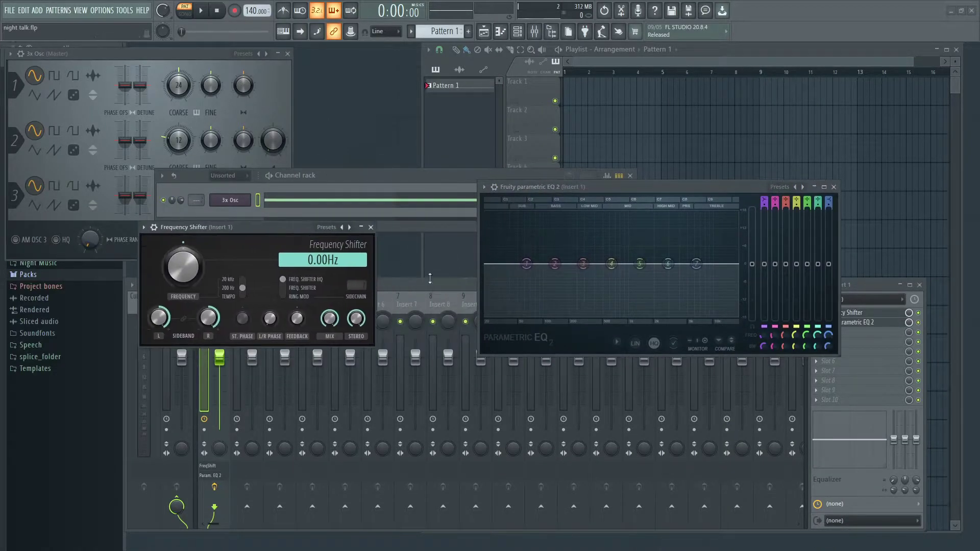
{"action": "left_click_drag", "start_coordinate": [480, 354], "coordinate": [345, 536]}
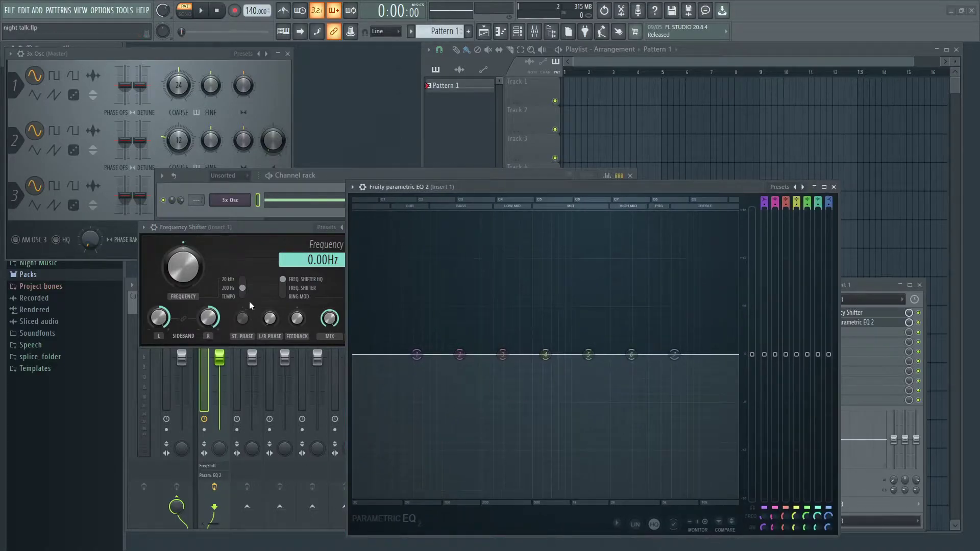
{"action": "left_click_drag", "start_coordinate": [265, 226], "coordinate": [200, 229]}
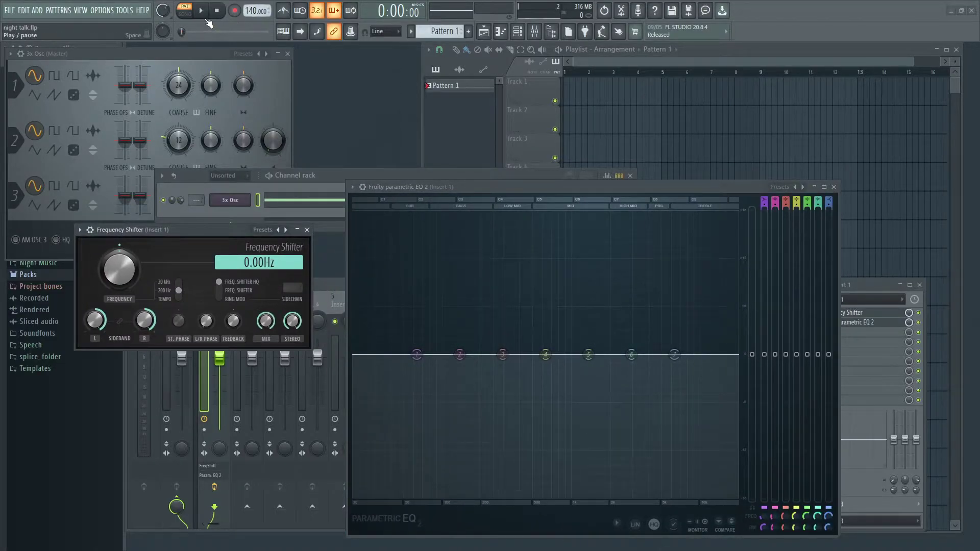
Step: Play and stop the pattern briefly, and route the 3x Osc channel to mixer Insert 1
{"action": "left_click", "coordinate": [205, 12]}
{"action": "left_click", "coordinate": [217, 11]}
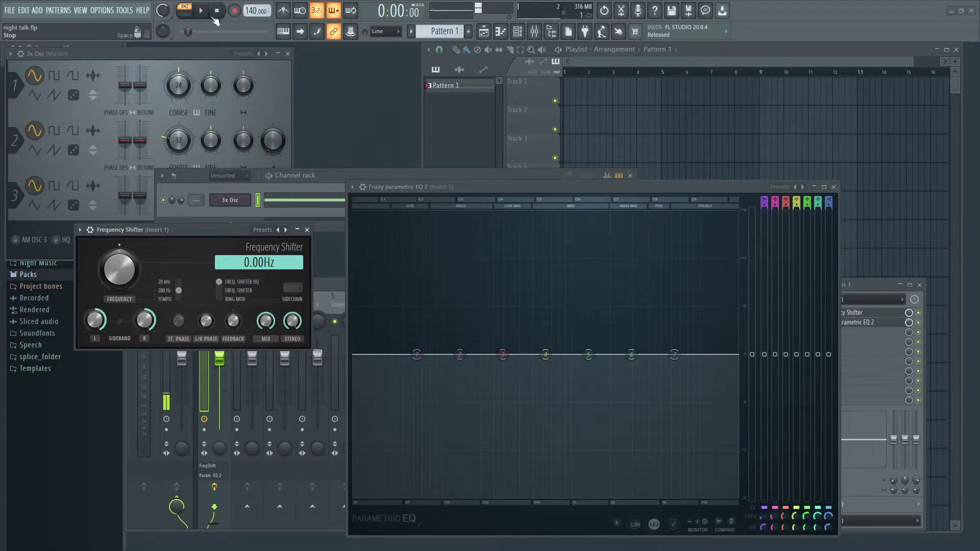
{"action": "left_click", "coordinate": [199, 201]}
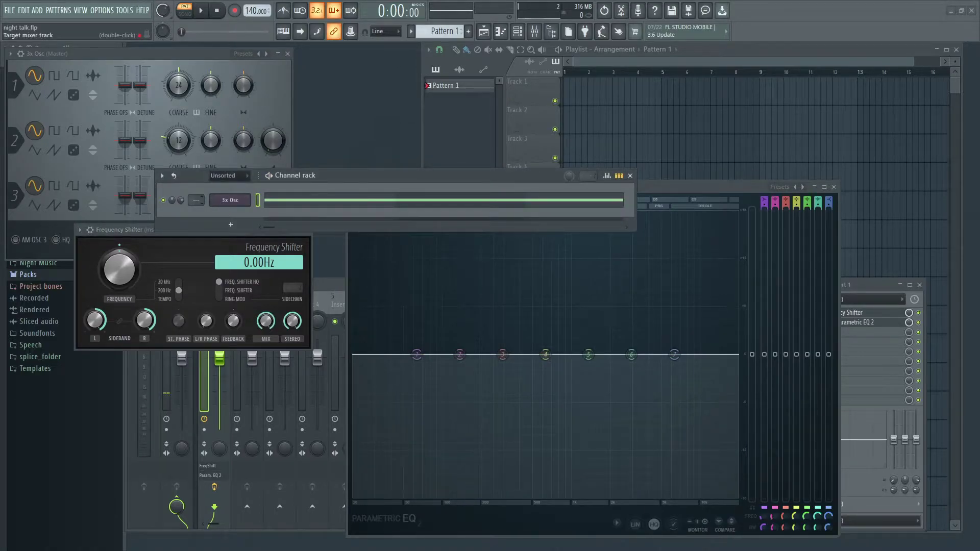
Step: Play the pattern and read the frequency of the sine tone's peak in Parametric EQ 2, stopping playback when done
{"action": "left_click", "coordinate": [202, 11]}
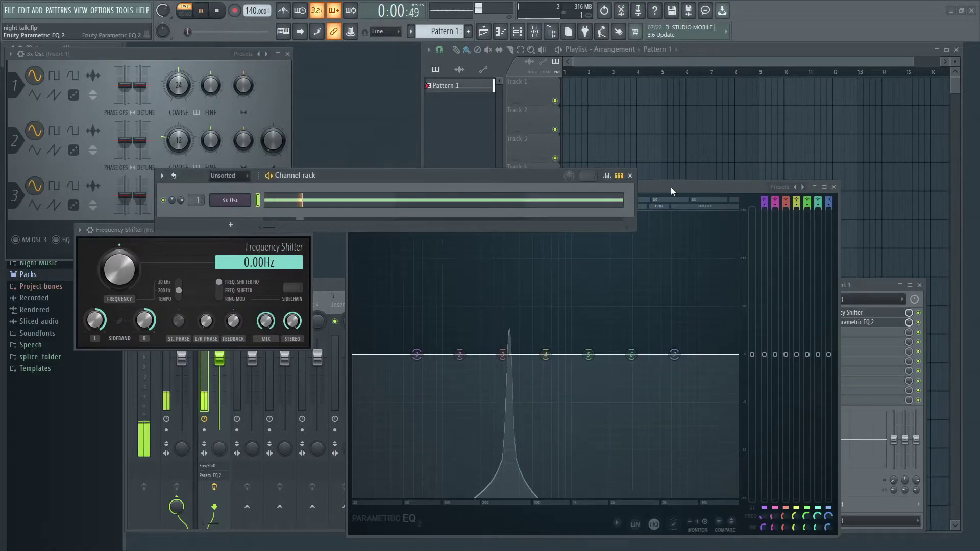
{"action": "left_click", "coordinate": [512, 332]}
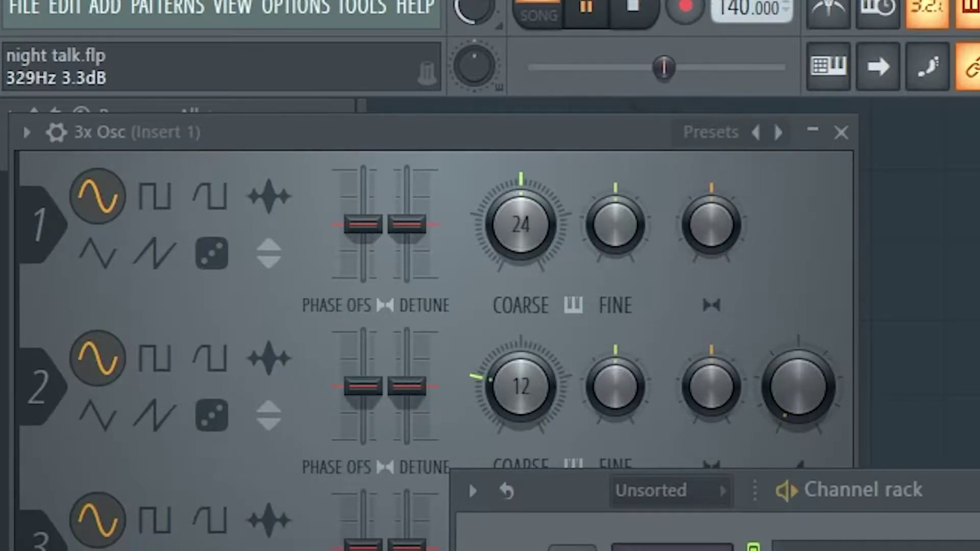
{"action": "left_click", "coordinate": [632, 7]}
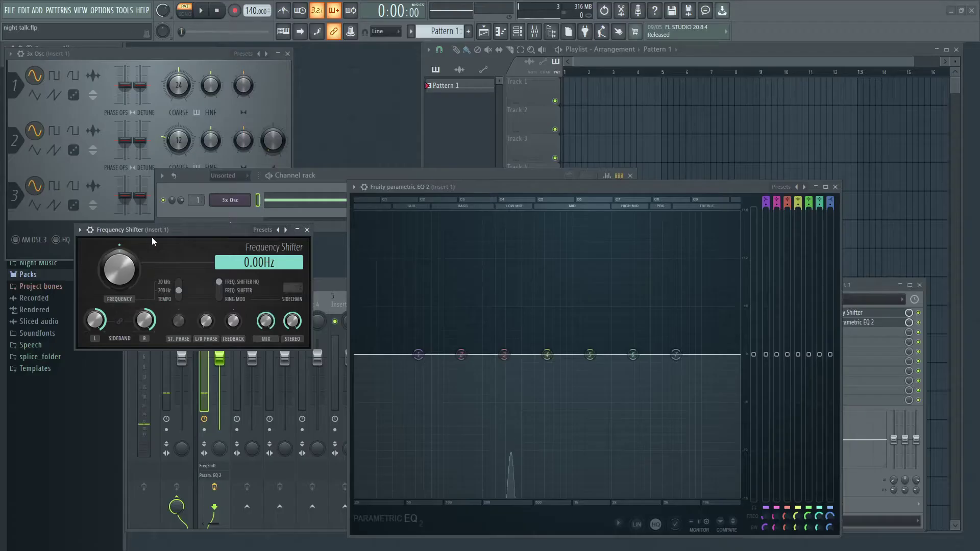
Step: Move the Frequency Shifter window slightly and raise its frequency to about 20.5 Hz
{"action": "left_click_drag", "start_coordinate": [152, 234], "coordinate": [166, 252]}
{"action": "left_click_drag", "start_coordinate": [132, 306], "coordinate": [135, 273]}
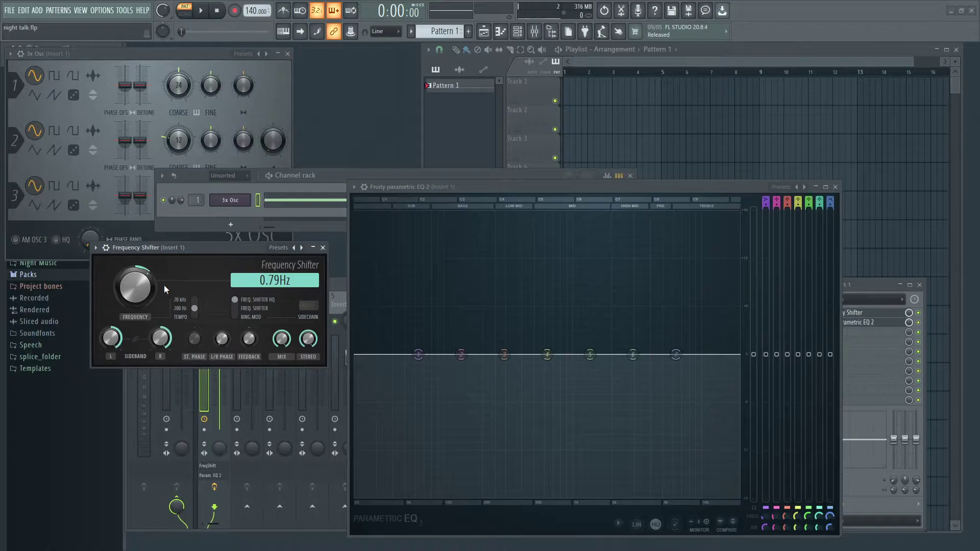
{"action": "left_click_drag", "start_coordinate": [135, 286], "coordinate": [135, 279]}
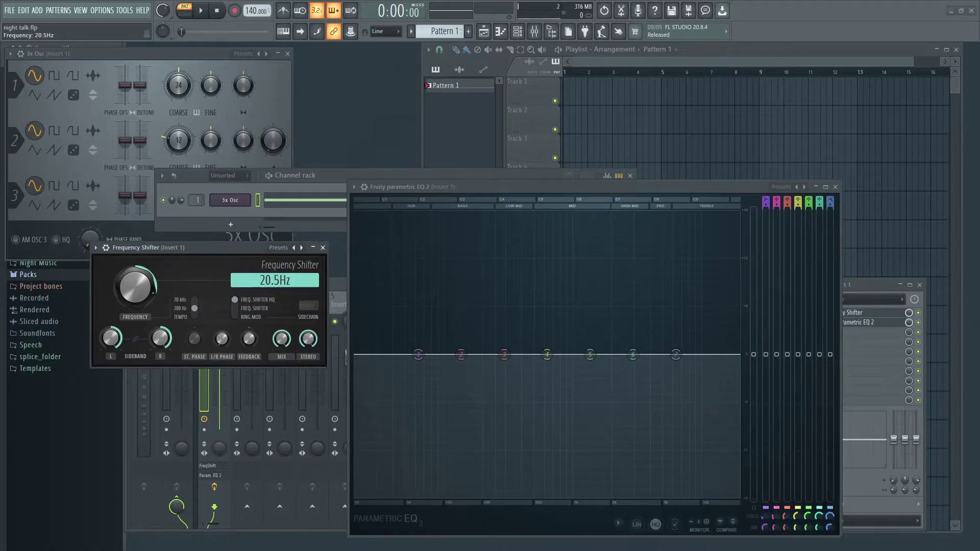
Step: Play the pattern through the Frequency Shifter to examine the shifted tone in Parametric EQ 2, and stop playback
{"action": "left_click", "coordinate": [563, 193]}
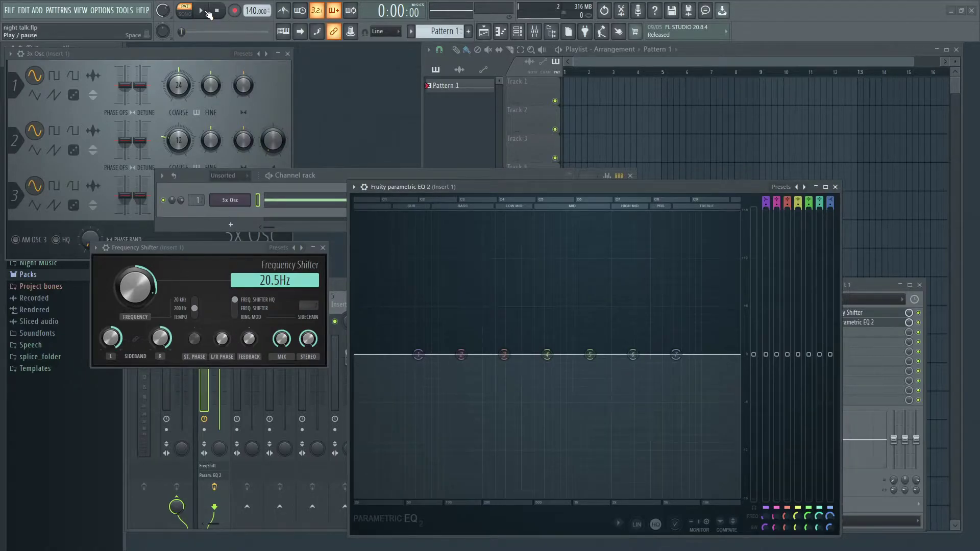
{"action": "left_click", "coordinate": [206, 10]}
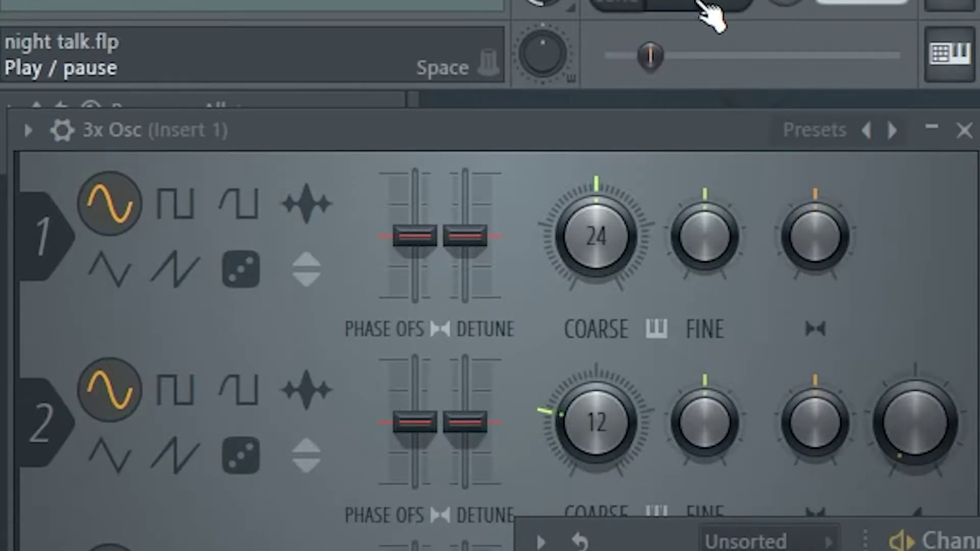
{"action": "left_click", "coordinate": [724, 4]}
Step: Set the Frequency Shifter's frequency to 7.50 Hz
{"action": "left_click_drag", "start_coordinate": [151, 280], "coordinate": [151, 293]}
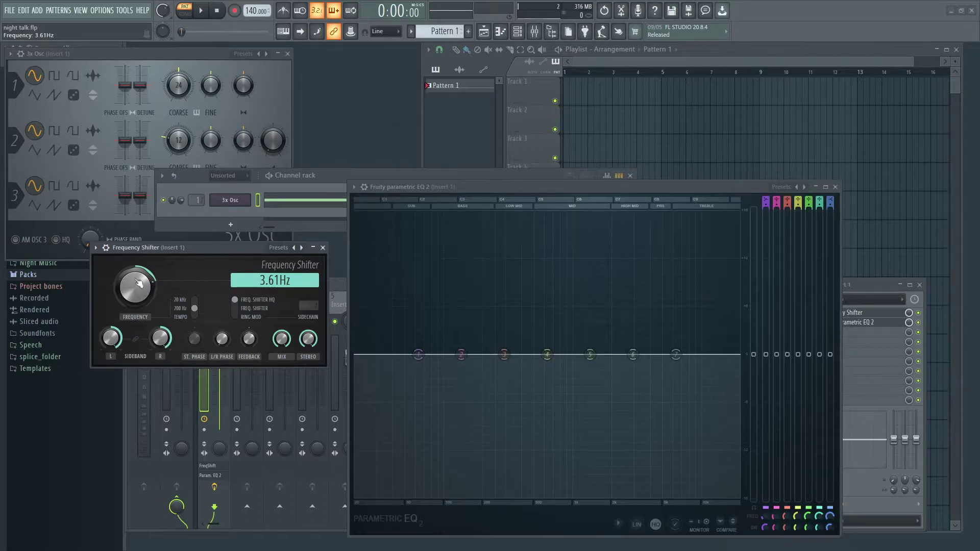
{"action": "mouse_move", "coordinate": [145, 289]}
{"action": "left_mouse_down"}
{"action": "mouse_move", "coordinate": [145, 255]}
{"action": "mouse_move", "coordinate": [139, 298]}
{"action": "left_mouse_up"}
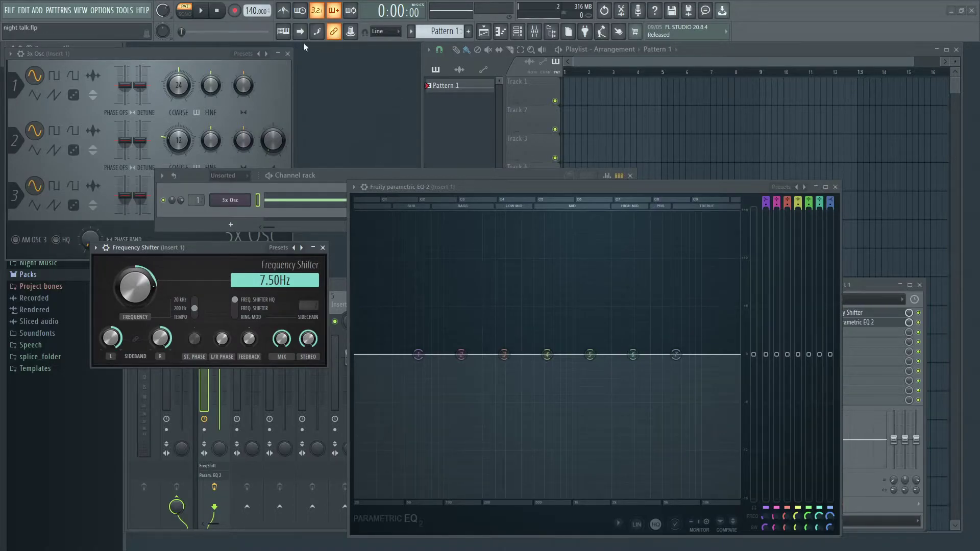
Step: Close the 3x Osc window and delete its channel from the channel rack
{"action": "left_click", "coordinate": [289, 54]}
{"action": "right_click", "coordinate": [249, 198]}
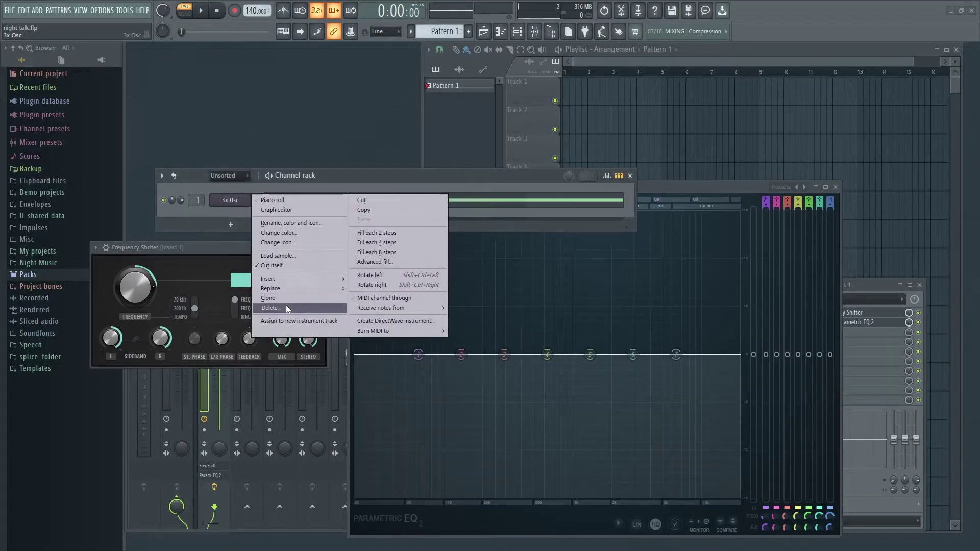
{"action": "left_click", "coordinate": [285, 305]}
{"action": "left_click", "coordinate": [540, 313]}
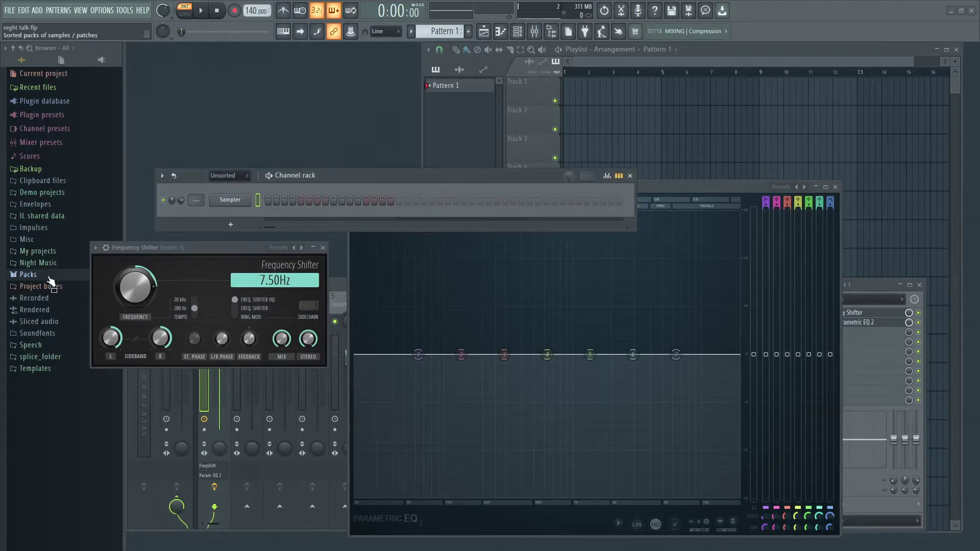
Step: Reset the Frequency Shifter's frequency and load the 808 Kick from the Drums pack's Kicks folder into the Sampler channel
{"action": "left_click", "coordinate": [50, 277]}
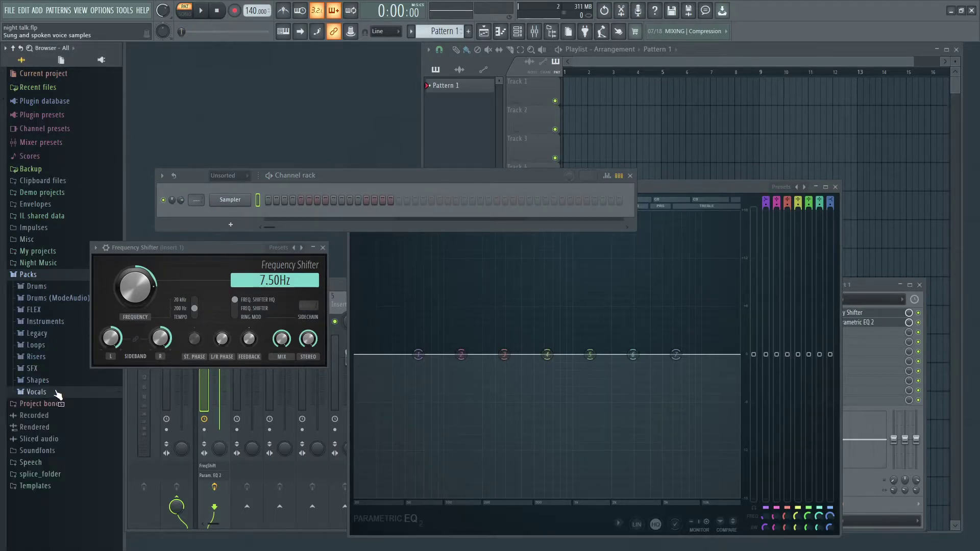
{"action": "left_click", "coordinate": [41, 287]}
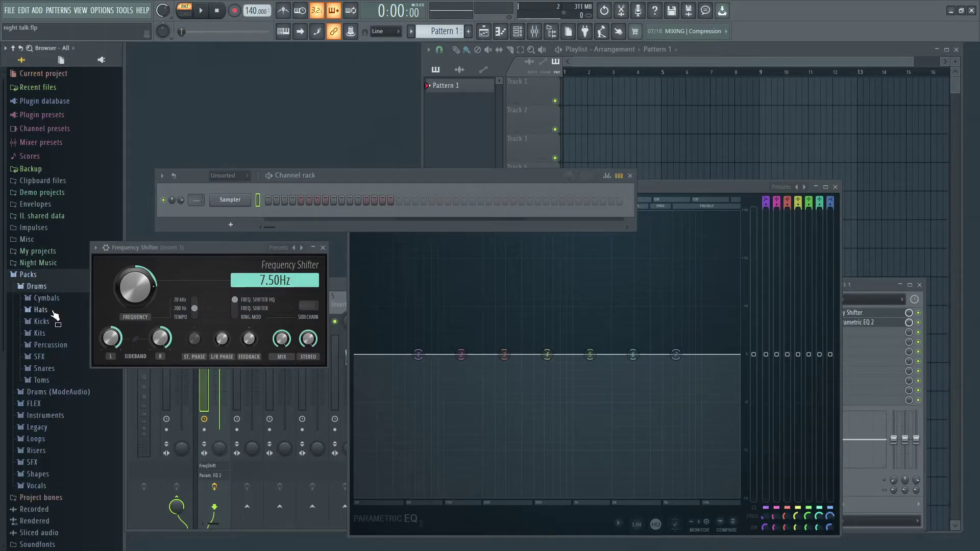
{"action": "right_click", "coordinate": [143, 290]}
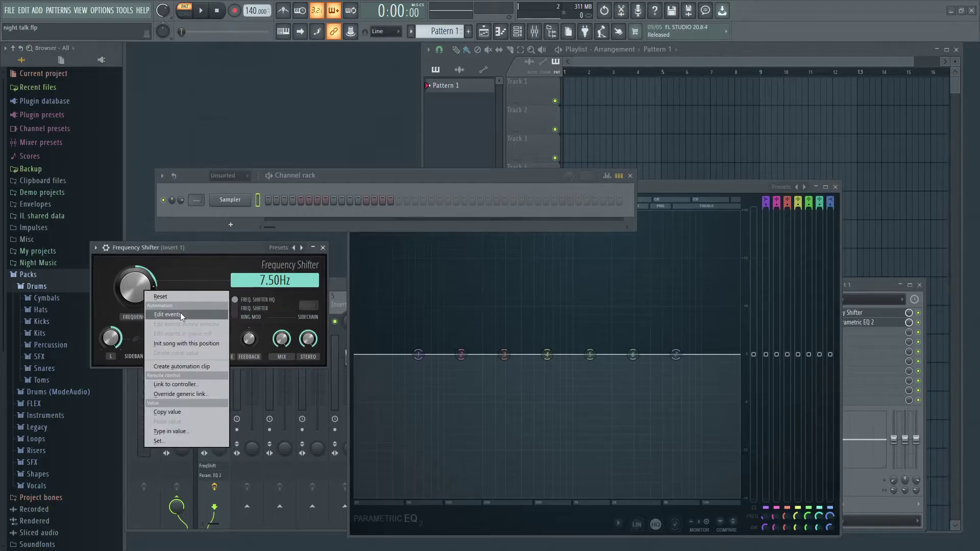
{"action": "left_click", "coordinate": [168, 296]}
{"action": "left_click", "coordinate": [41, 321]}
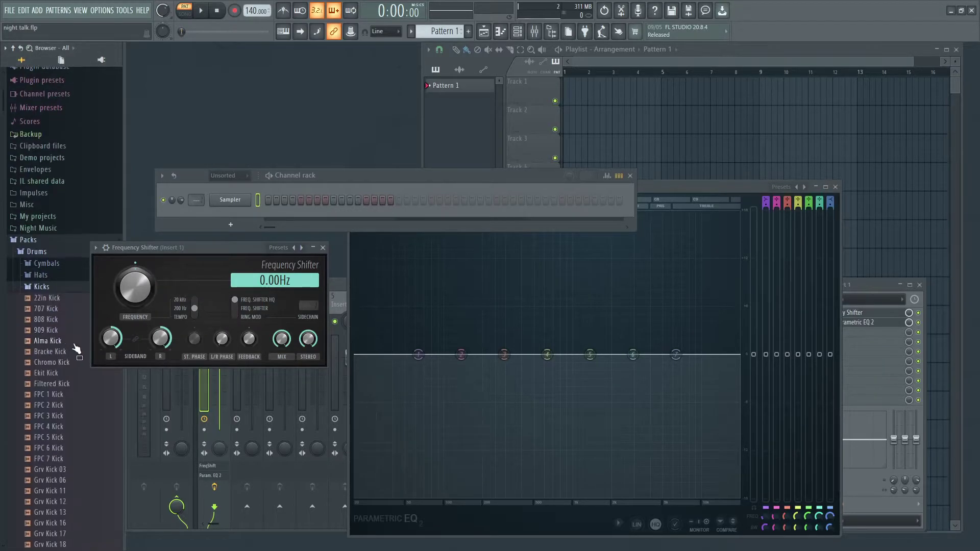
{"action": "left_click_drag", "start_coordinate": [50, 319], "coordinate": [229, 198]}
Step: Fill each 8 steps of the 808 Kick channel and play the pattern to examine the kick in Parametric EQ 2
{"action": "right_click", "coordinate": [229, 199]}
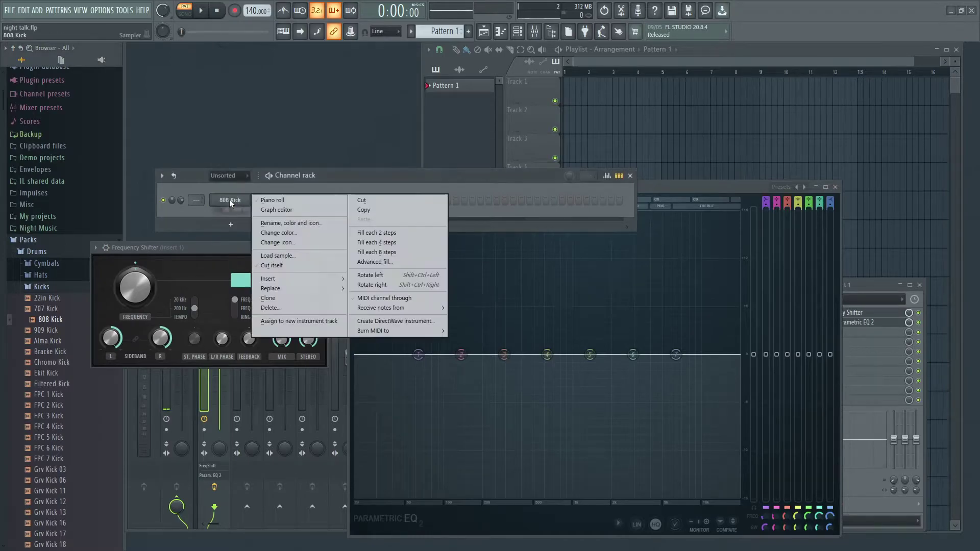
{"action": "left_click", "coordinate": [390, 250]}
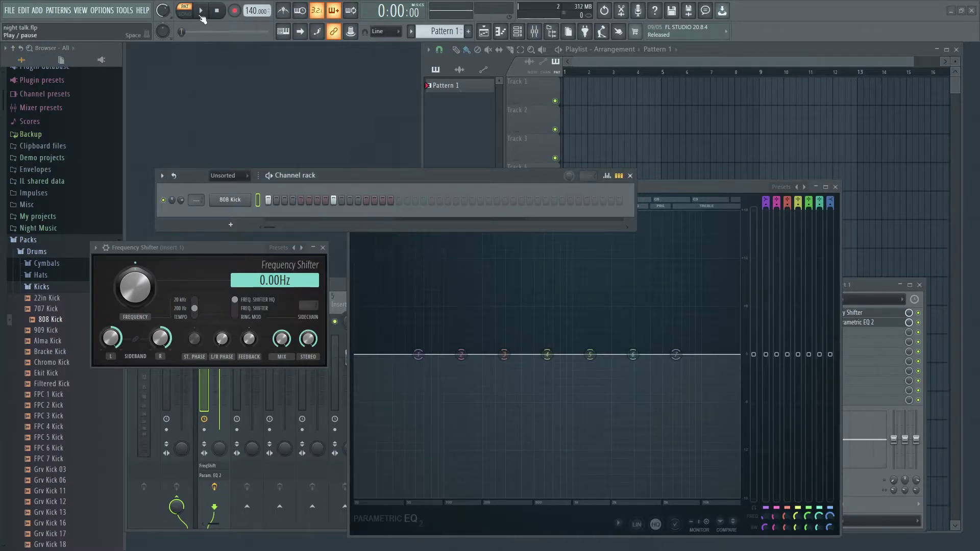
{"action": "key", "text": "space"}
{"action": "left_click", "coordinate": [684, 191]}
{"action": "left_click", "coordinate": [200, 10]}
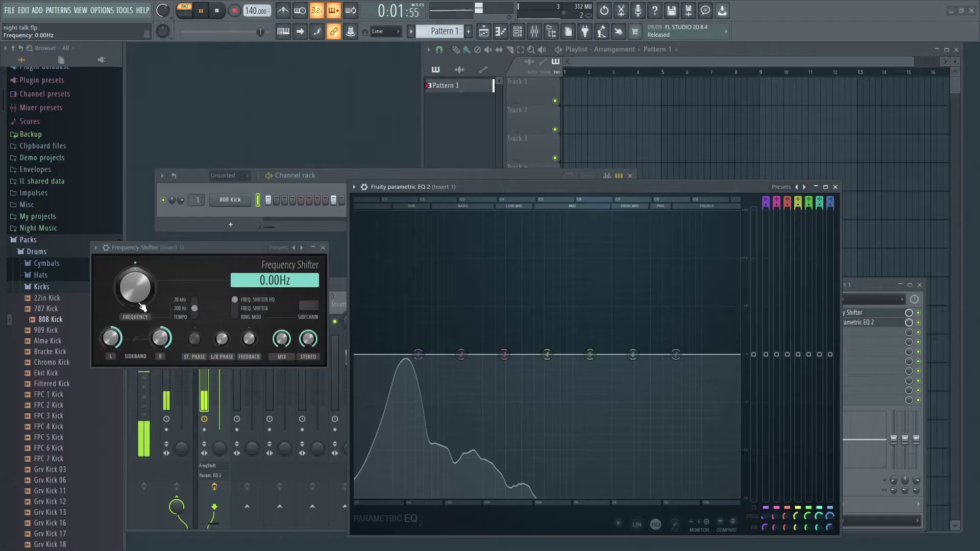
{"action": "left_click", "coordinate": [217, 12]}
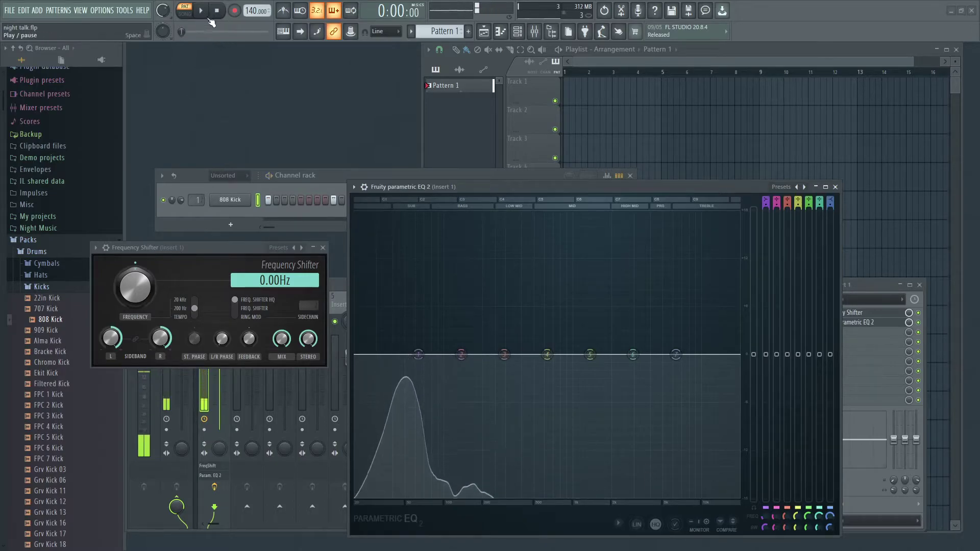
Step: Set the Frequency Shifter's frequency to 20.5 Hz and play the pattern to examine the shifted kick's spectrum
{"action": "left_click_drag", "start_coordinate": [135, 286], "coordinate": [135, 274]}
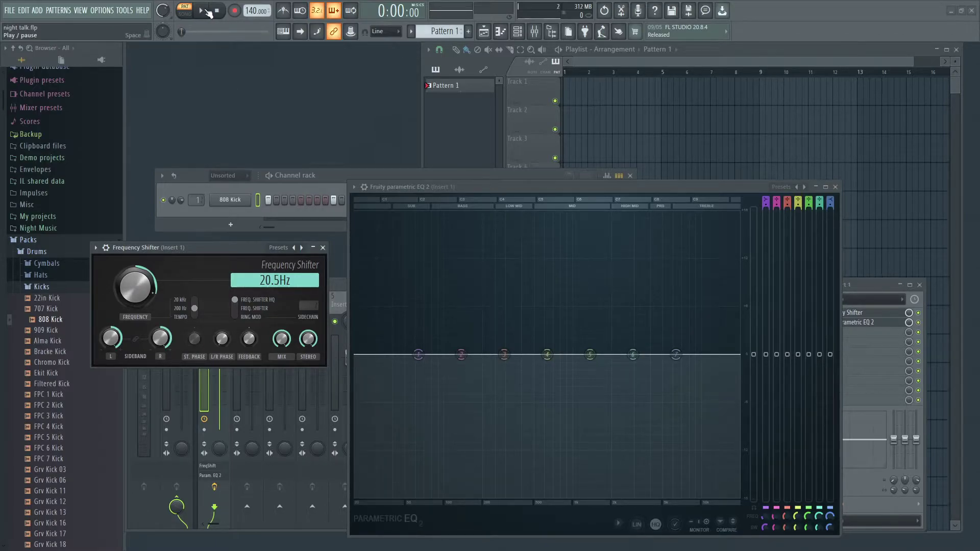
{"action": "left_click", "coordinate": [202, 11]}
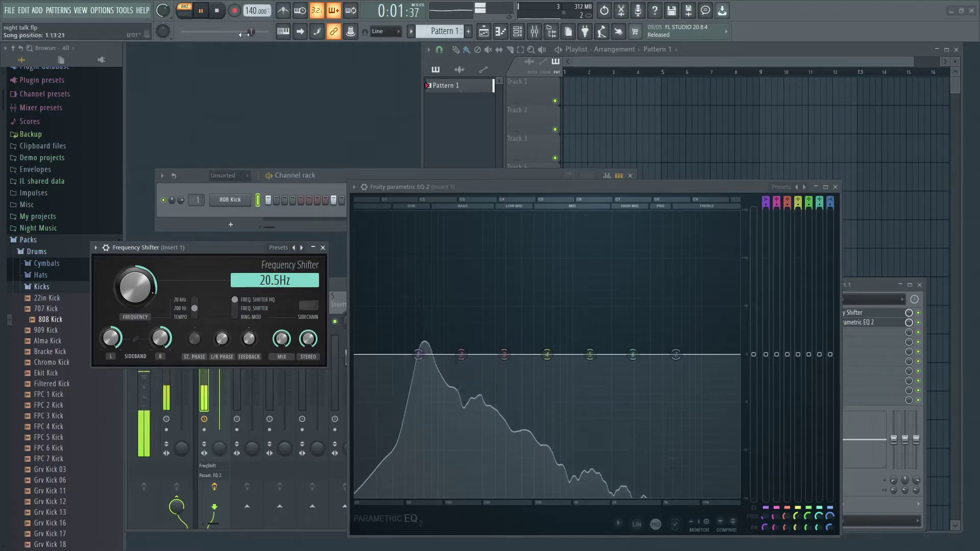
{"action": "left_click", "coordinate": [217, 11]}
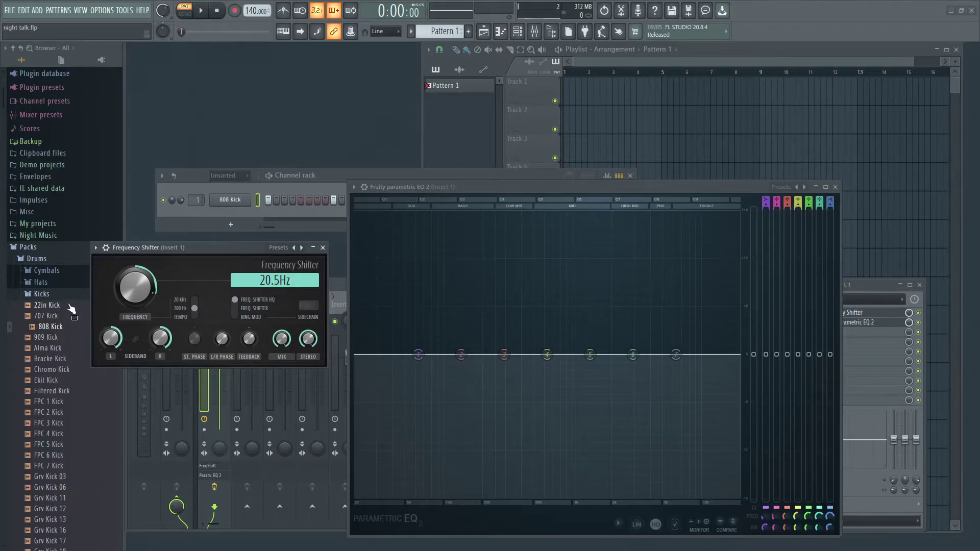
Step: Close the Parametric EQ 2 window and delete the 808 Kick channel from the channel rack
{"action": "left_click", "coordinate": [835, 187]}
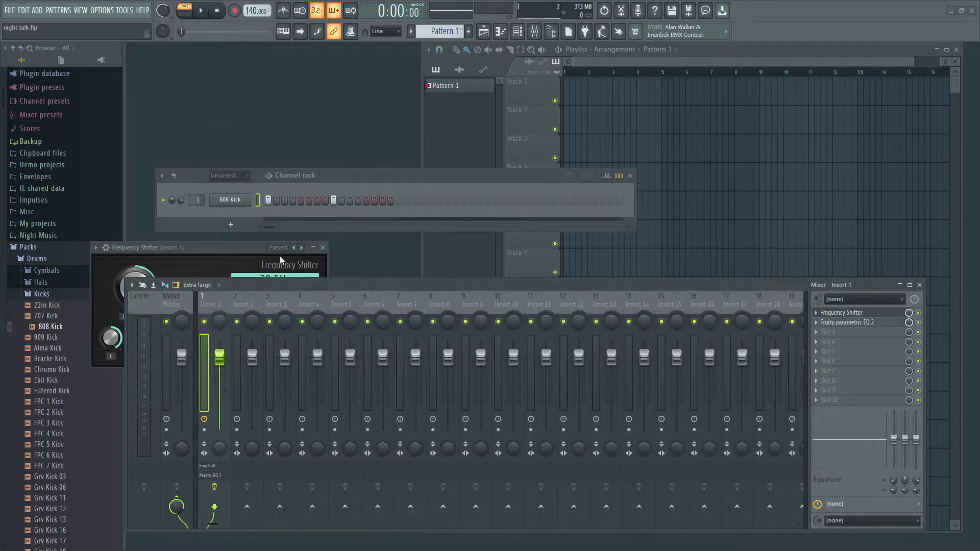
{"action": "left_click_drag", "start_coordinate": [239, 252], "coordinate": [384, 189]}
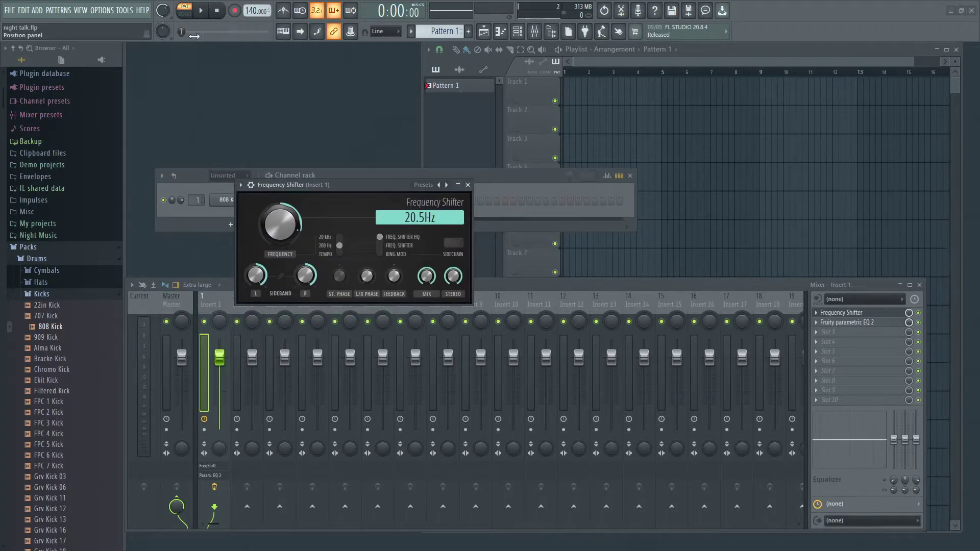
{"action": "left_click", "coordinate": [213, 224]}
{"action": "left_click", "coordinate": [203, 220]}
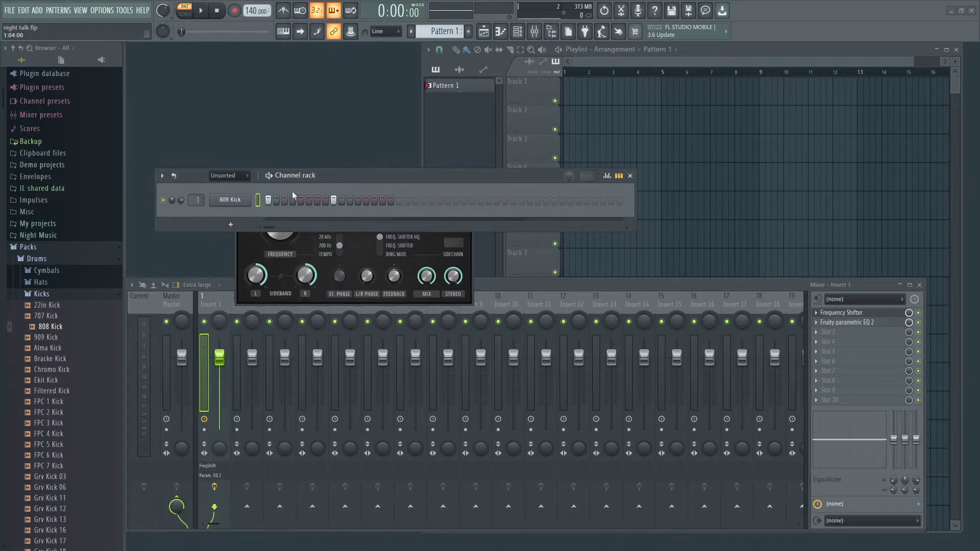
{"action": "left_click", "coordinate": [359, 260]}
{"action": "right_click", "coordinate": [249, 200]}
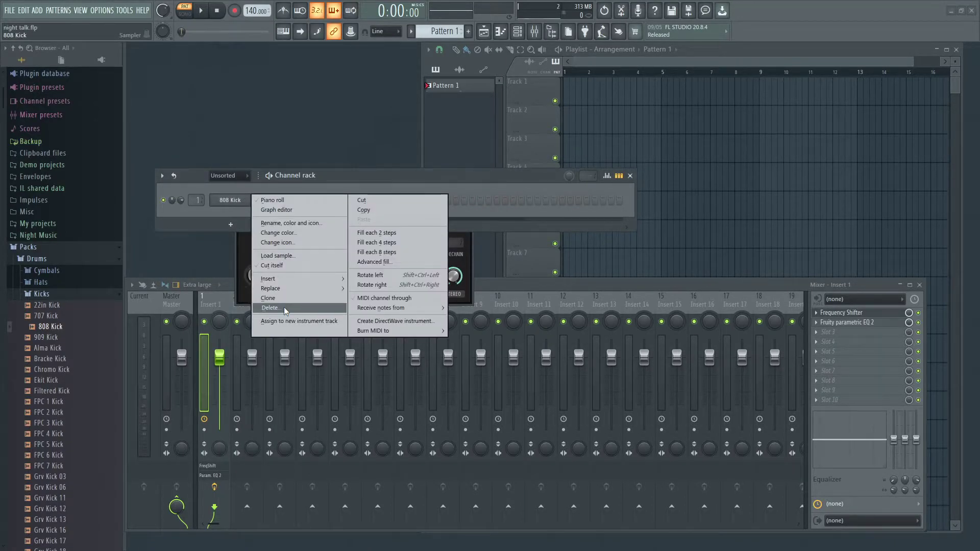
{"action": "left_click", "coordinate": [285, 309]}
{"action": "left_click", "coordinate": [540, 315]}
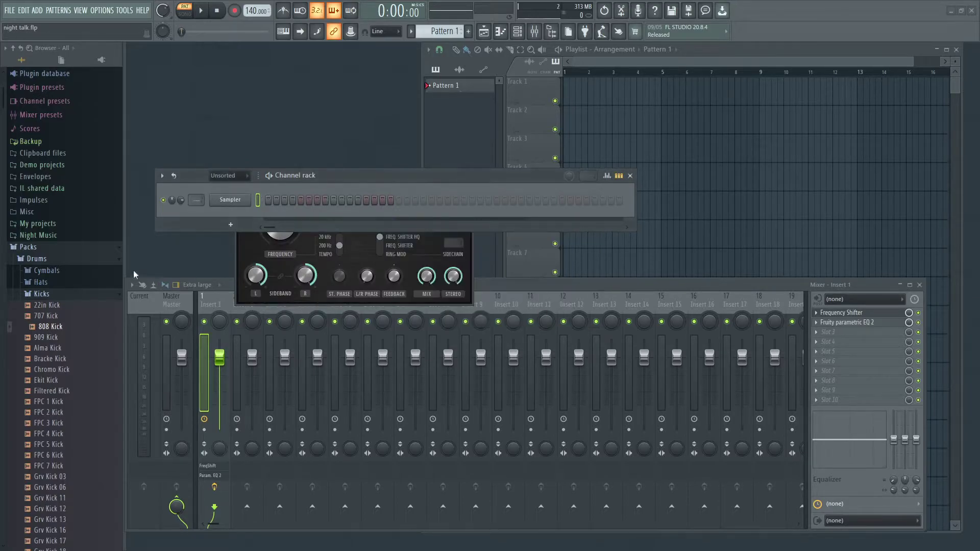
Step: Load the VOC Introduce sample from the Packs' Vocals folder into the Sampler channel
{"action": "left_click", "coordinate": [55, 294]}
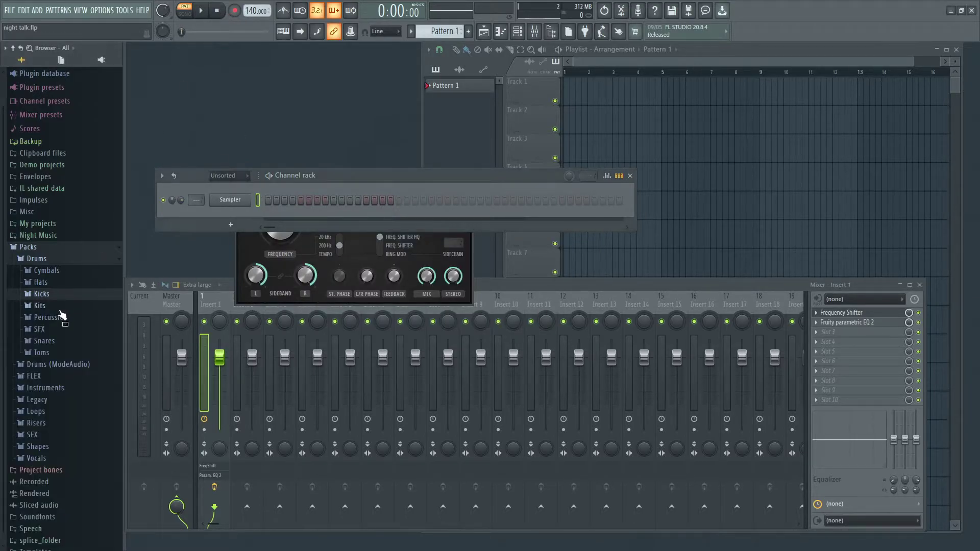
{"action": "scroll", "coordinate": [66, 327], "scroll_direction": "down", "scroll_amount": 1}
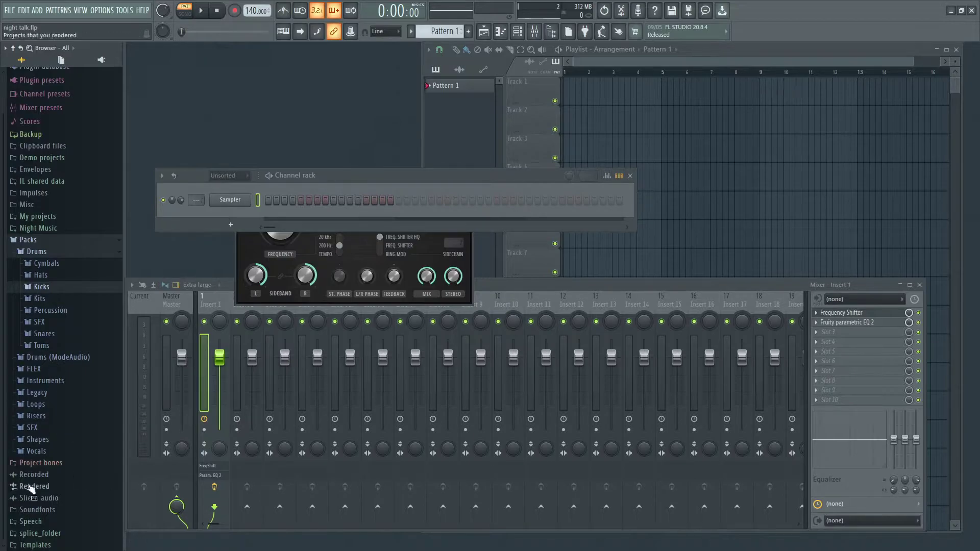
{"action": "left_click", "coordinate": [36, 451]}
{"action": "scroll", "coordinate": [86, 396], "scroll_direction": "down", "scroll_amount": 10}
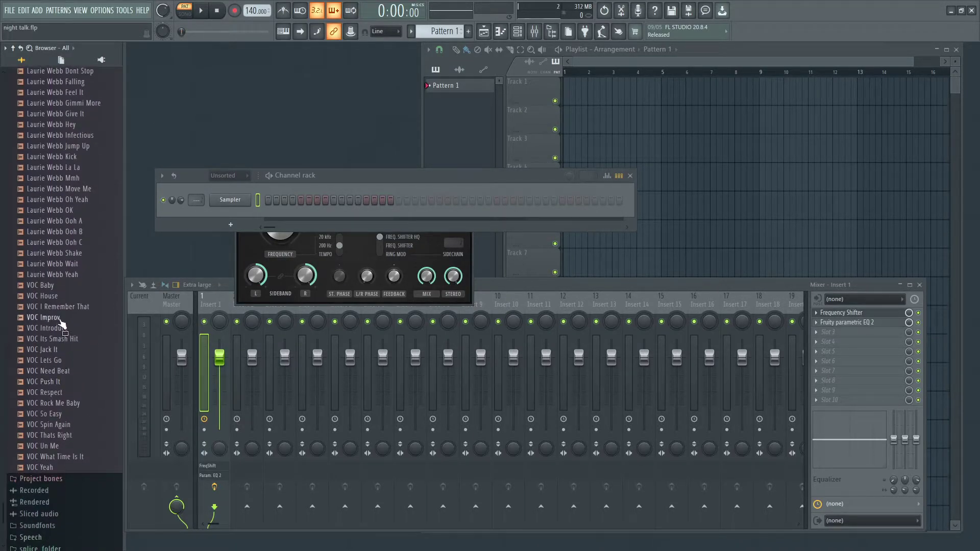
{"action": "left_click", "coordinate": [56, 329]}
{"action": "left_click_drag", "start_coordinate": [56, 334], "coordinate": [229, 200]}
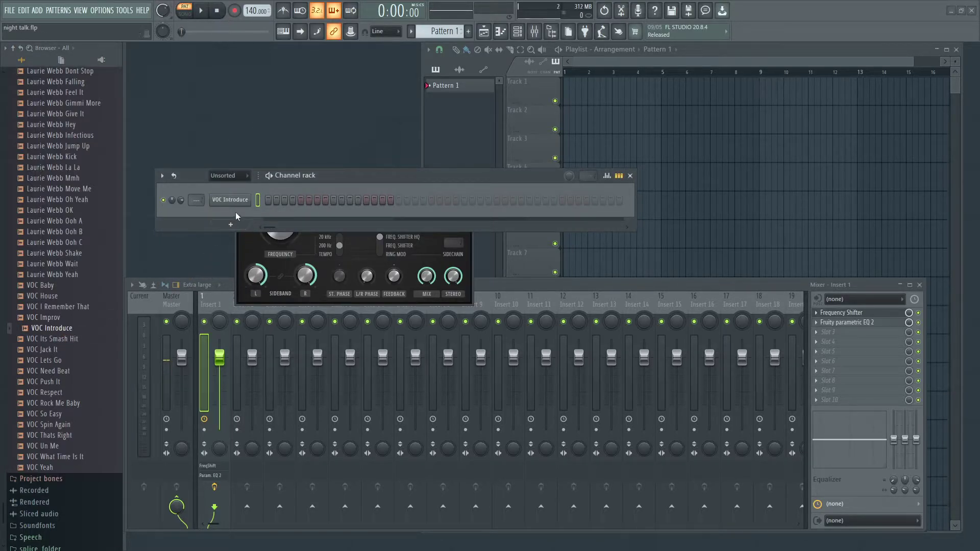
Step: Open the VOC Introduce channel's settings and audition the sample with an 800-cent upward pitch shift and Auto stretch mode
{"action": "left_click", "coordinate": [229, 199]}
{"action": "left_click_drag", "start_coordinate": [192, 97], "coordinate": [246, 130]}
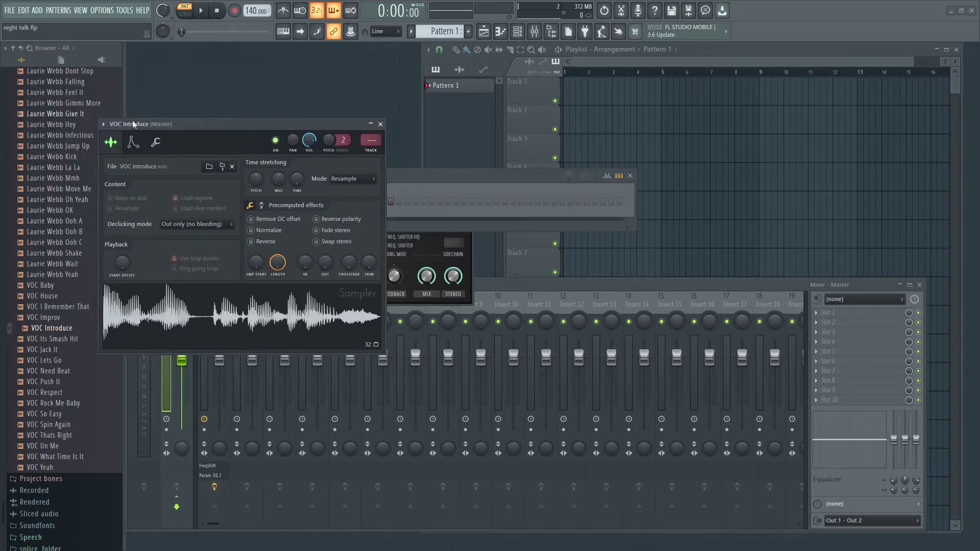
{"action": "left_click", "coordinate": [259, 329]}
{"action": "left_click_drag", "start_coordinate": [257, 179], "coordinate": [257, 173]}
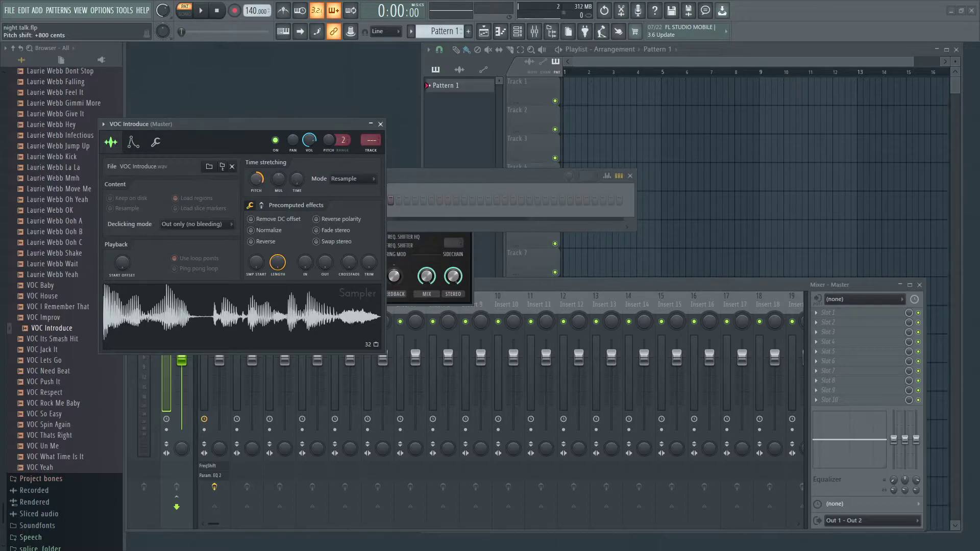
{"action": "left_click_drag", "start_coordinate": [256, 179], "coordinate": [256, 176]}
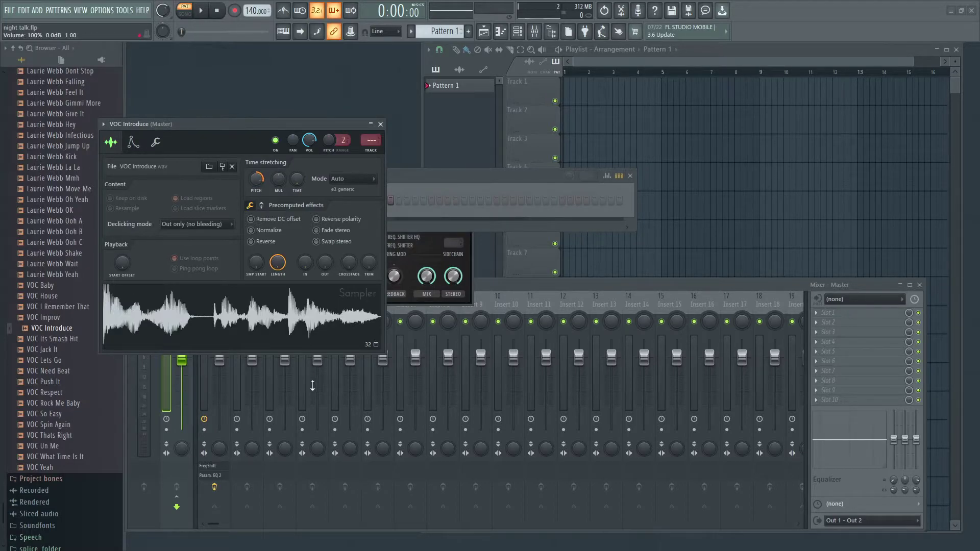
{"action": "left_click", "coordinate": [250, 321]}
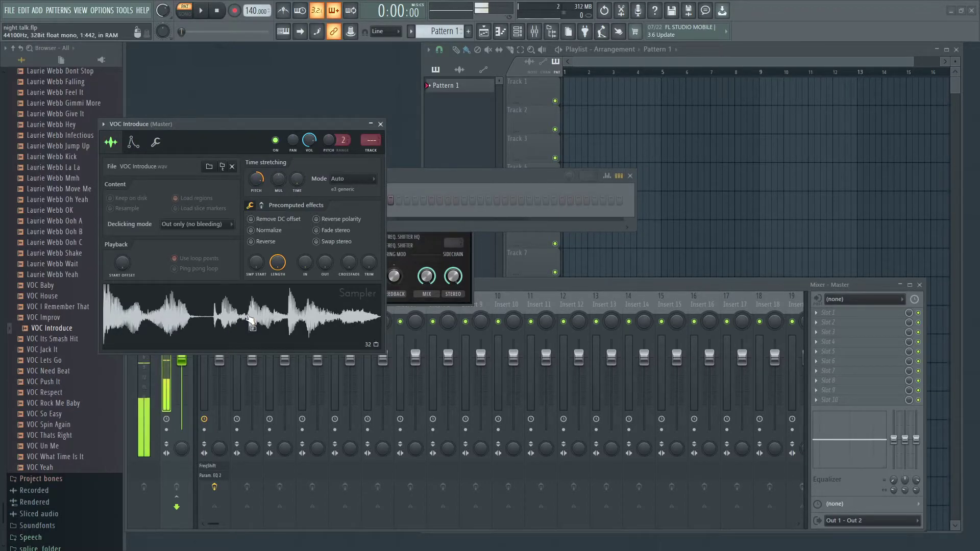
Step: Lower the VOC Introduce sample's pitch shift to -500 cents and audition it
{"action": "left_click_drag", "start_coordinate": [256, 180], "coordinate": [256, 186]}
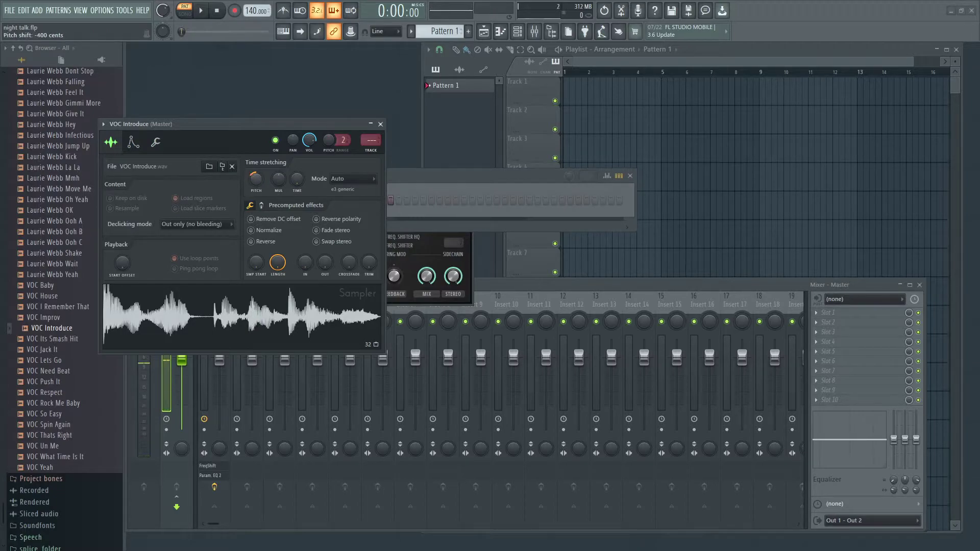
{"action": "left_click", "coordinate": [263, 332]}
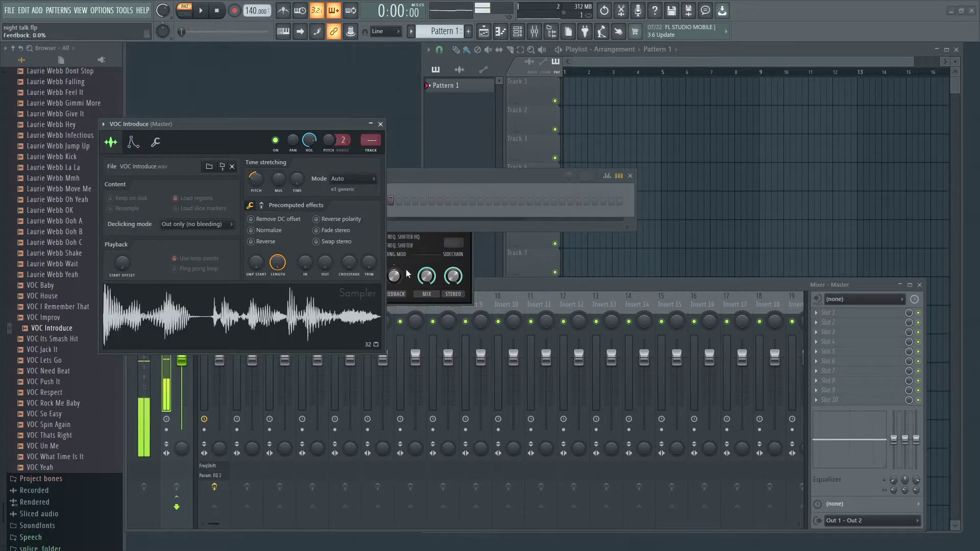
{"action": "left_click", "coordinate": [426, 245]}
{"action": "right_click", "coordinate": [269, 216]}
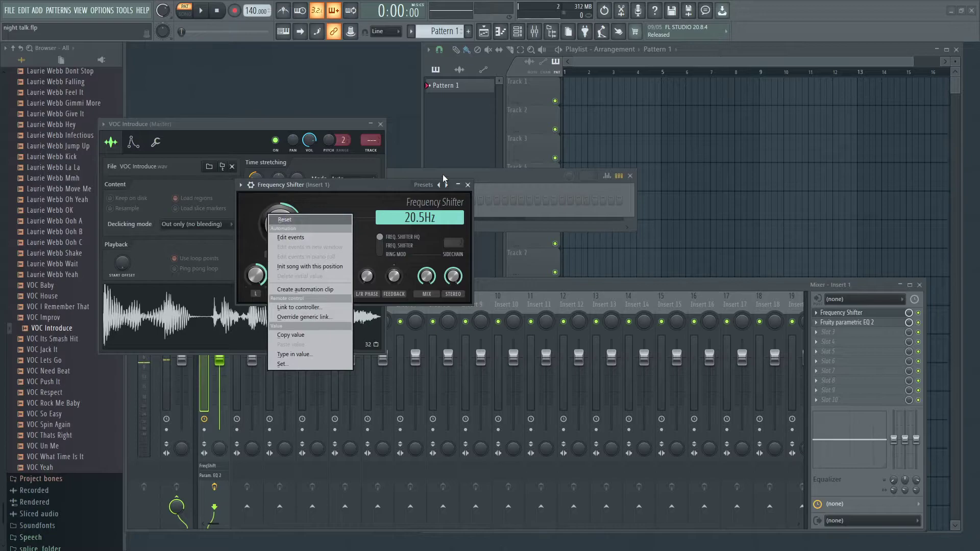
{"action": "left_click", "coordinate": [455, 176]}
{"action": "left_click", "coordinate": [184, 301]}
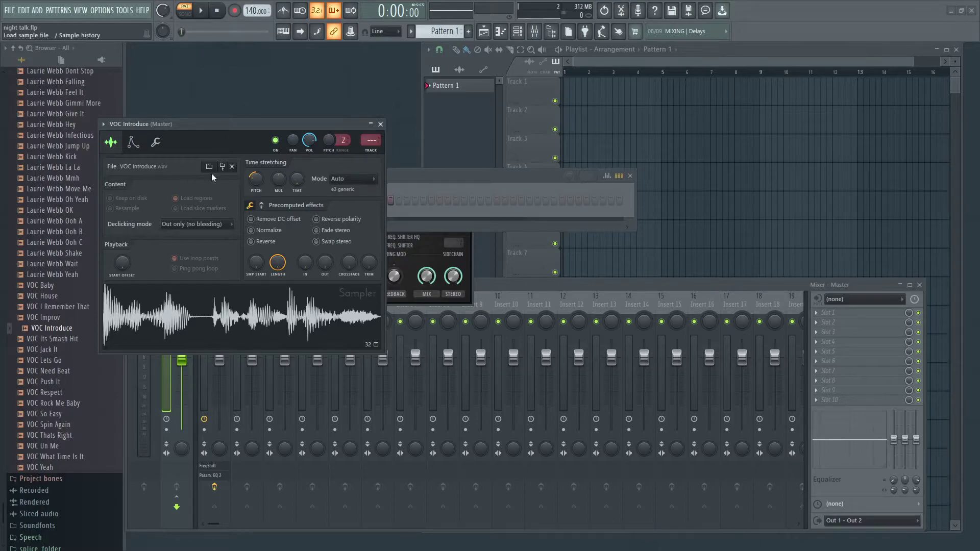
Step: Audition the vocal sample with its pitch shift raised to +530 cents, and reset the pitch shift
{"action": "right_click", "coordinate": [255, 178]}
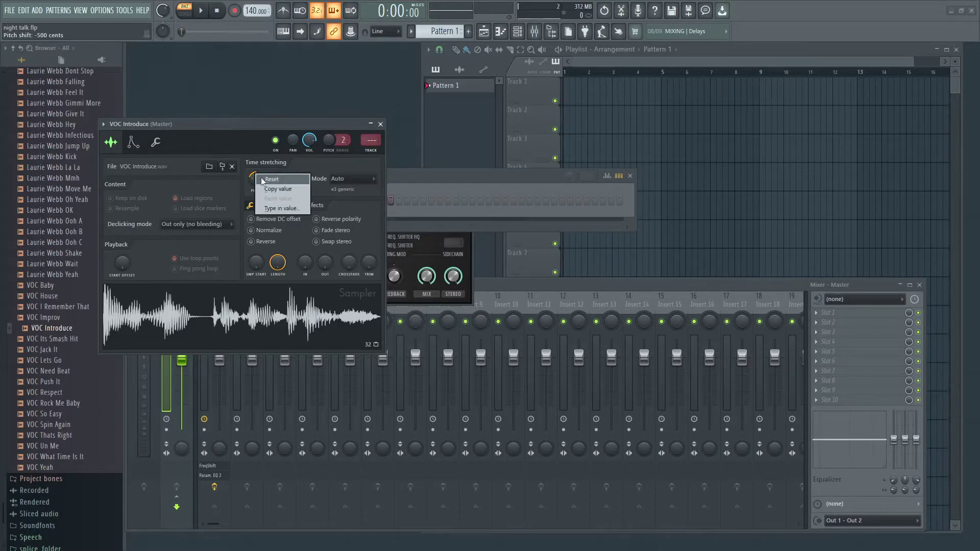
{"action": "left_click", "coordinate": [253, 178]}
{"action": "mouse_move", "coordinate": [255, 179]}
{"action": "left_mouse_down"}
{"action": "mouse_move", "coordinate": [256, 158]}
{"action": "mouse_move", "coordinate": [256, 174]}
{"action": "left_mouse_up"}
{"action": "left_click", "coordinate": [259, 322]}
{"action": "left_click", "coordinate": [261, 310]}
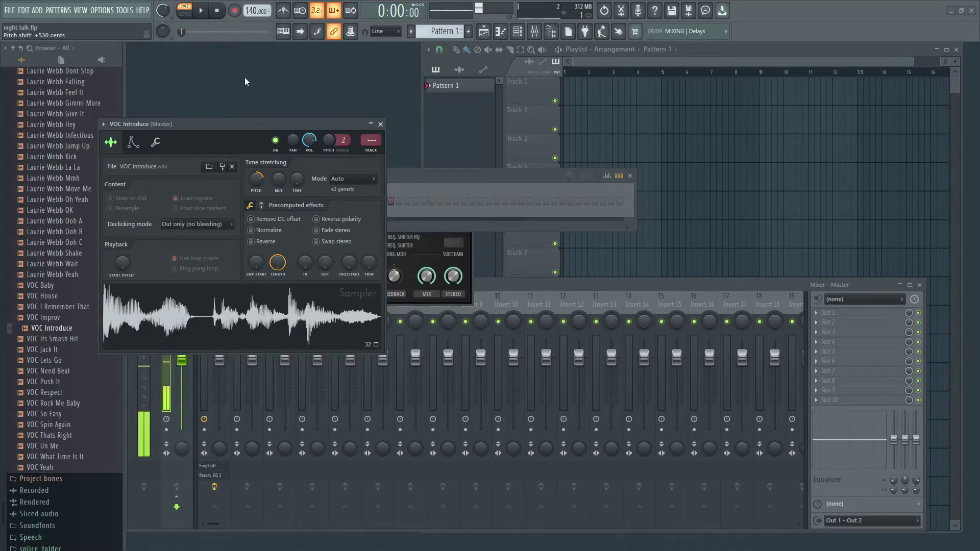
{"action": "right_click", "coordinate": [256, 178]}
{"action": "left_click", "coordinate": [271, 182]}
Step: Set the Frequency Shifter's type to Freq. Shifter and route the VOC Introduce channel to mixer track 1
{"action": "left_click", "coordinate": [440, 255]}
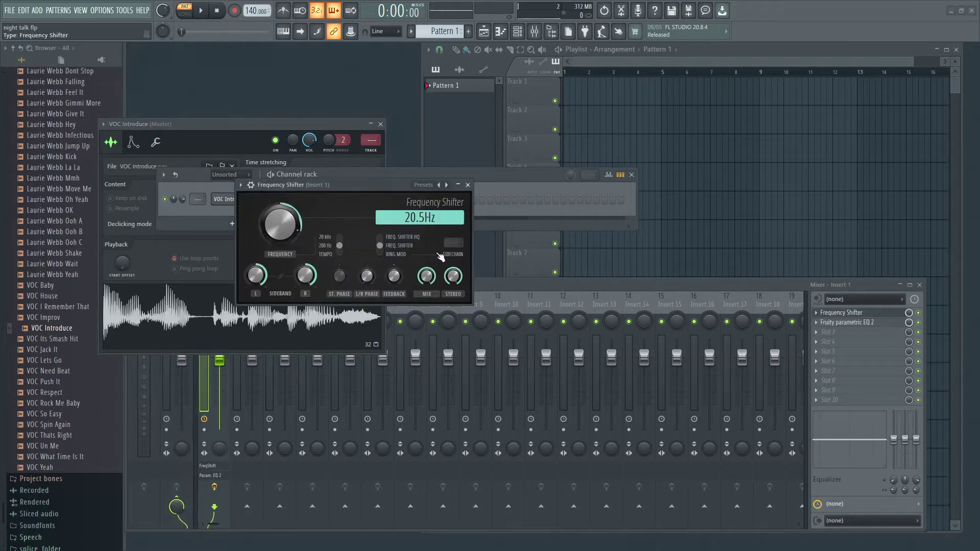
{"action": "left_click", "coordinate": [198, 199]}
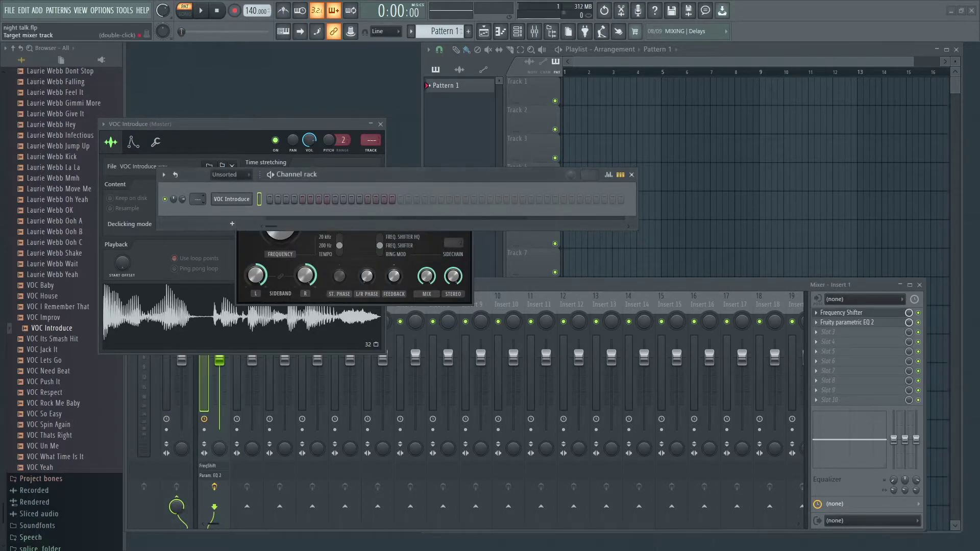
{"action": "left_click", "coordinate": [355, 255]}
Step: Set the Frequency Shifter's frequency to 0.00 Hz and place the vocal on the pattern's first step
{"action": "left_click_drag", "start_coordinate": [294, 225], "coordinate": [293, 242]}
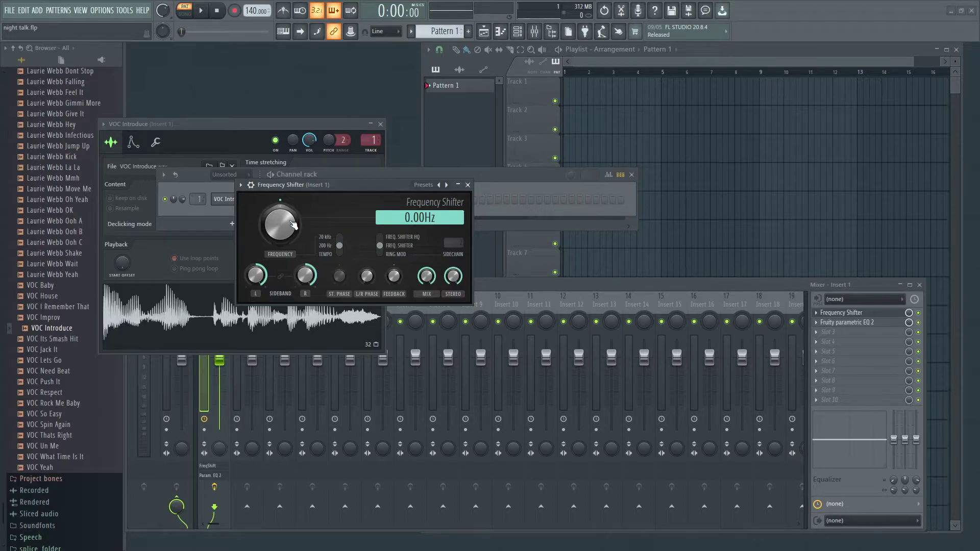
{"action": "left_click_drag", "start_coordinate": [293, 224], "coordinate": [292, 223]}
{"action": "left_click", "coordinate": [229, 199]}
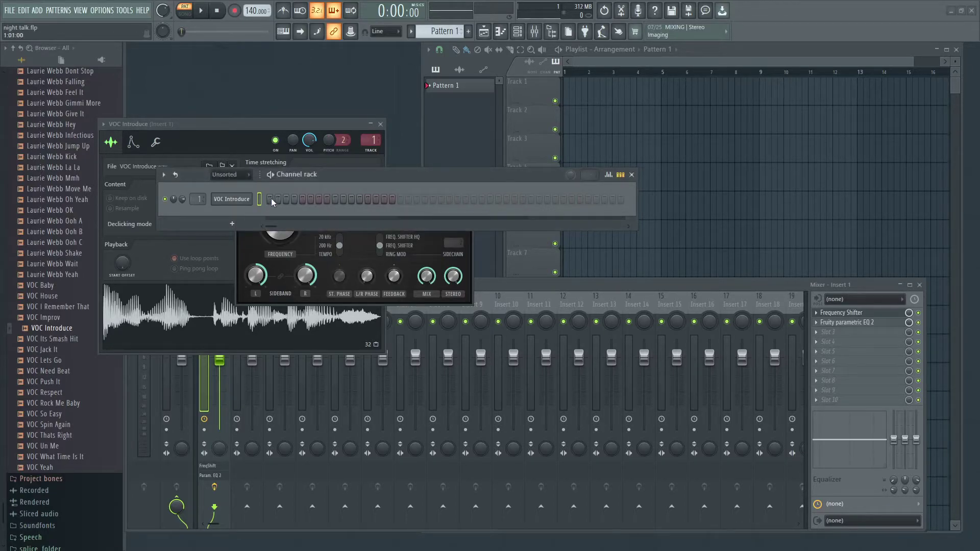
{"action": "left_click", "coordinate": [311, 247]}
Step: Play the vocal pattern while raising the Frequency Shifter's frequency to 200 Hz, and stop playback
{"action": "key", "text": "space"}
{"action": "left_click_drag", "start_coordinate": [290, 243], "coordinate": [290, 198]}
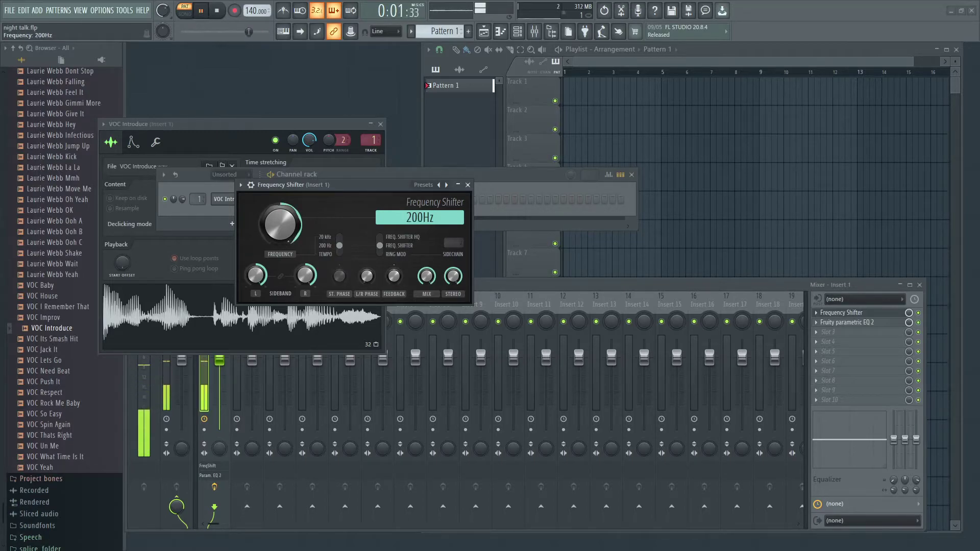
{"action": "key", "text": "space"}
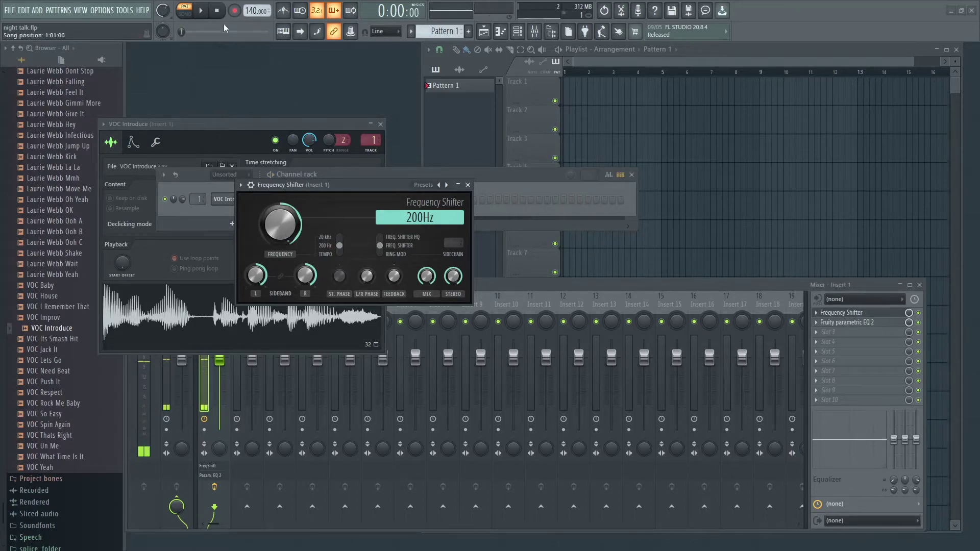
Step: Return the shift to 0.00 Hz and lower it to -52.5 Hz while the vocal pattern plays
{"action": "left_click_drag", "start_coordinate": [280, 223], "coordinate": [281, 260]}
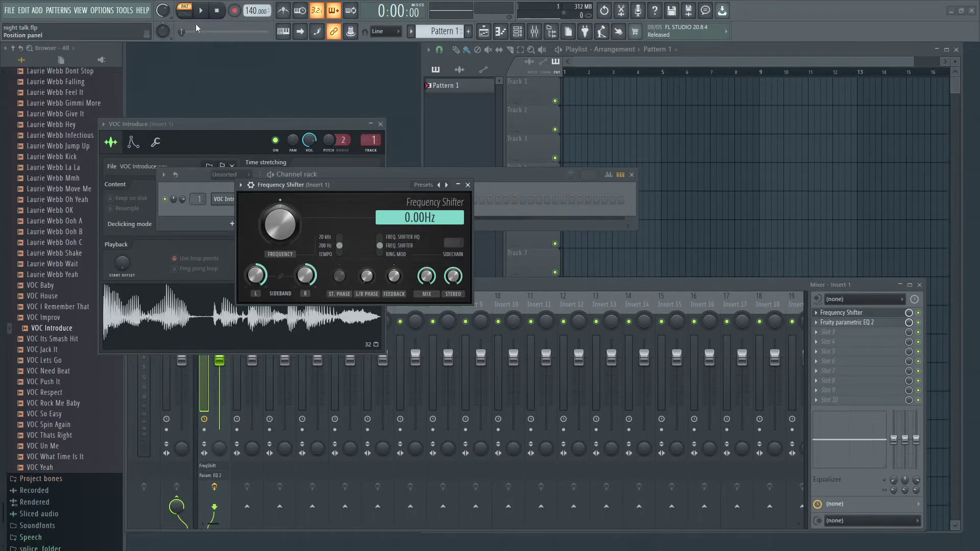
{"action": "key", "text": "space"}
{"action": "left_click_drag", "start_coordinate": [280, 232], "coordinate": [280, 264]}
{"action": "key", "text": "space"}
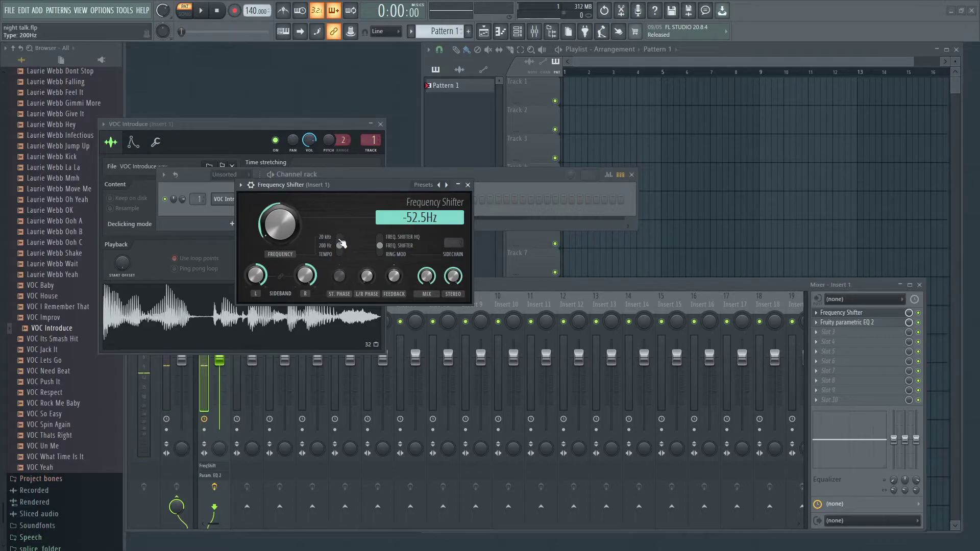
Step: Switch the Frequency Shifter's range to 20 kHz and play the vocal pattern with the frequency set to -286 Hz
{"action": "left_click", "coordinate": [340, 242]}
{"action": "left_click_drag", "start_coordinate": [279, 224], "coordinate": [295, 227]}
{"action": "left_click_drag", "start_coordinate": [340, 238], "coordinate": [342, 250]}
{"action": "left_click", "coordinate": [339, 240]}
{"action": "mouse_move", "coordinate": [287, 220]}
{"action": "left_mouse_down"}
{"action": "mouse_move", "coordinate": [298, 228]}
{"action": "mouse_move", "coordinate": [294, 197]}
{"action": "mouse_move", "coordinate": [294, 215]}
{"action": "left_mouse_up"}
{"action": "key", "text": "space"}
{"action": "key", "text": "space"}
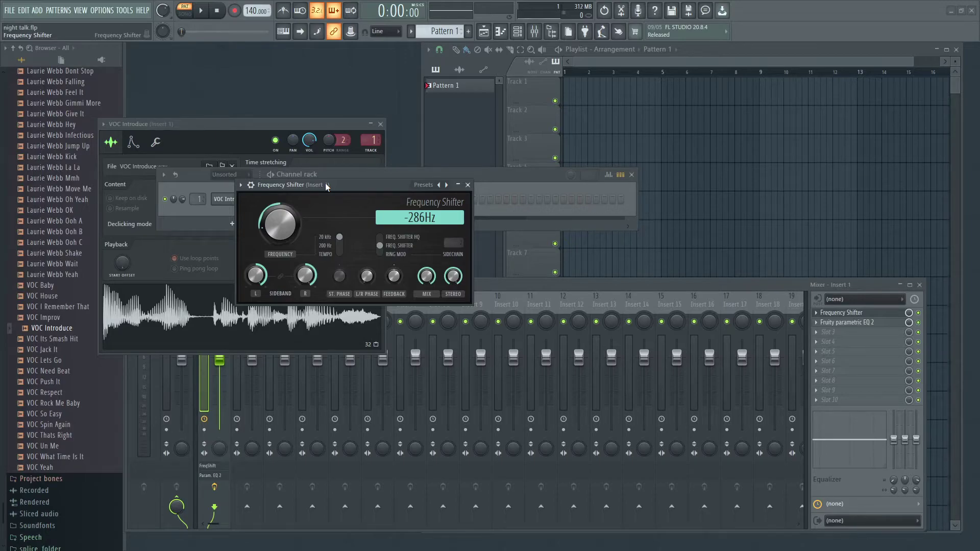
Step: Delete the VOC Introduce channel from the channel rack
{"action": "right_click", "coordinate": [230, 199]}
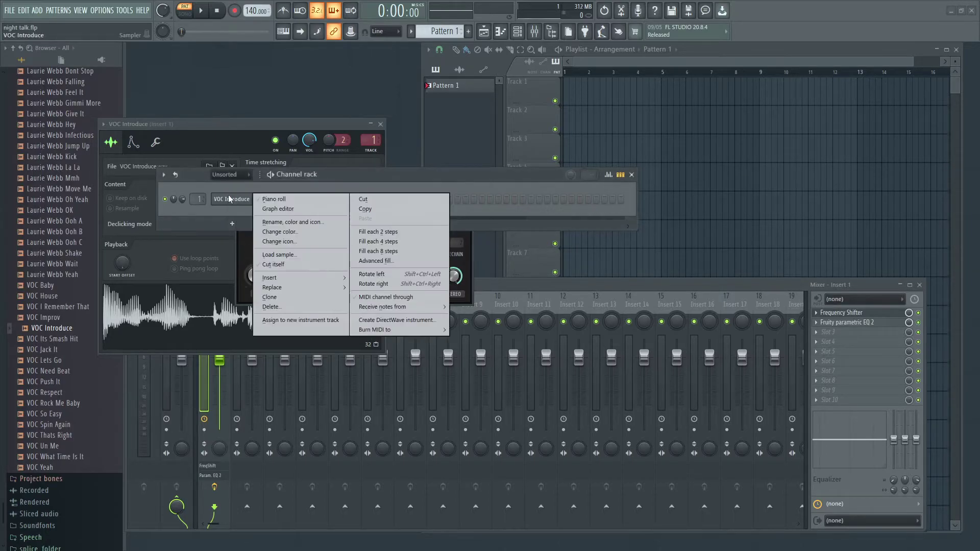
{"action": "left_click", "coordinate": [275, 307]}
{"action": "left_click", "coordinate": [535, 317]}
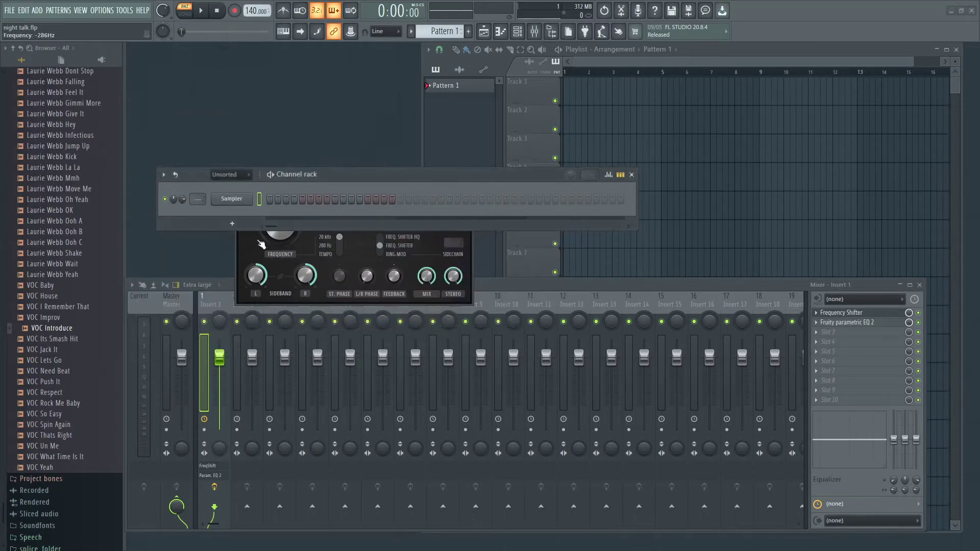
Step: Add a FLEX instrument channel and load the All Strings Slow preset from the Essential Strings pack
{"action": "left_click", "coordinate": [233, 224]}
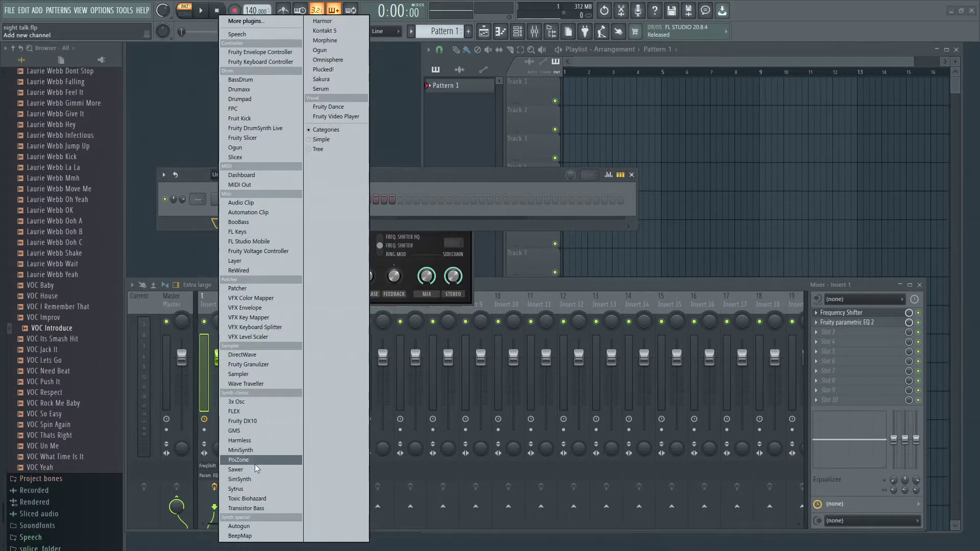
{"action": "left_click", "coordinate": [260, 412]}
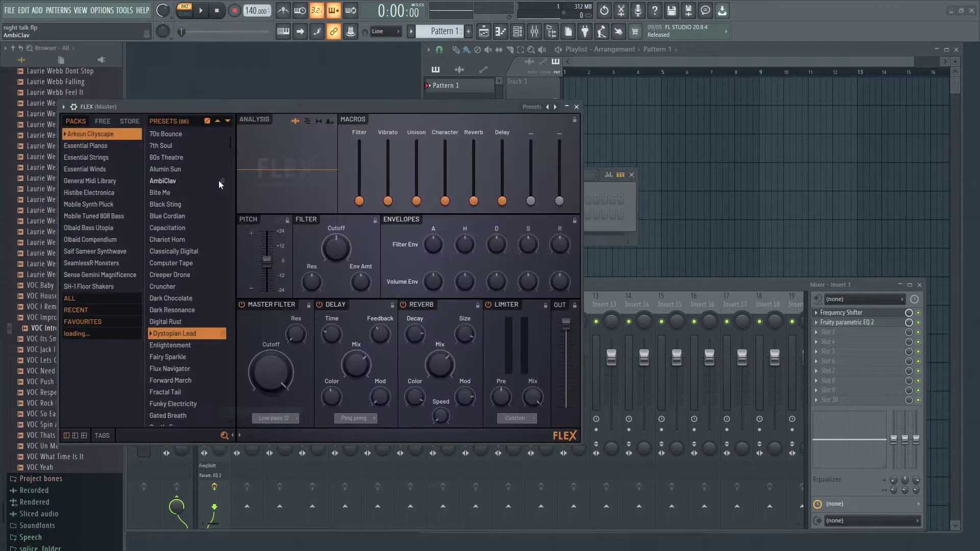
{"action": "left_click", "coordinate": [91, 147]}
{"action": "left_click", "coordinate": [91, 156]}
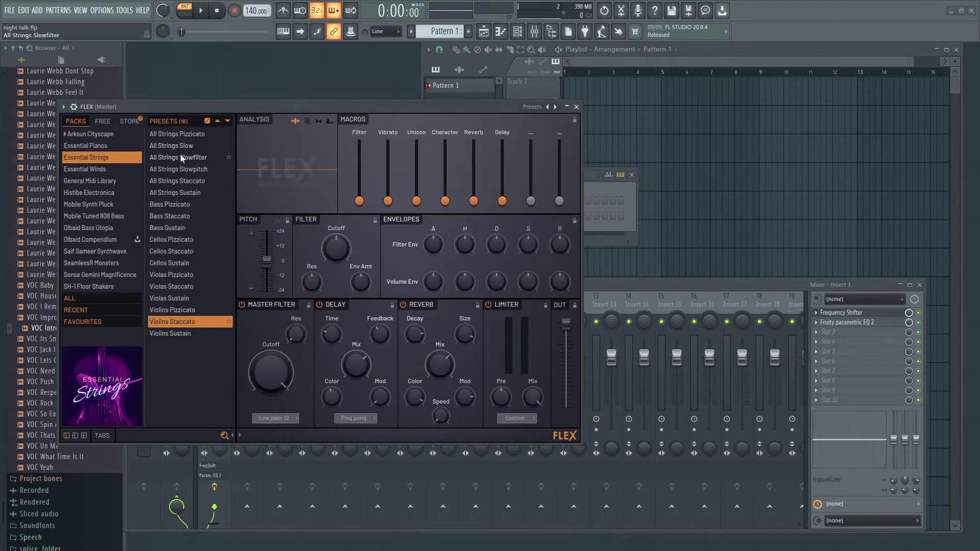
{"action": "left_click", "coordinate": [178, 147]}
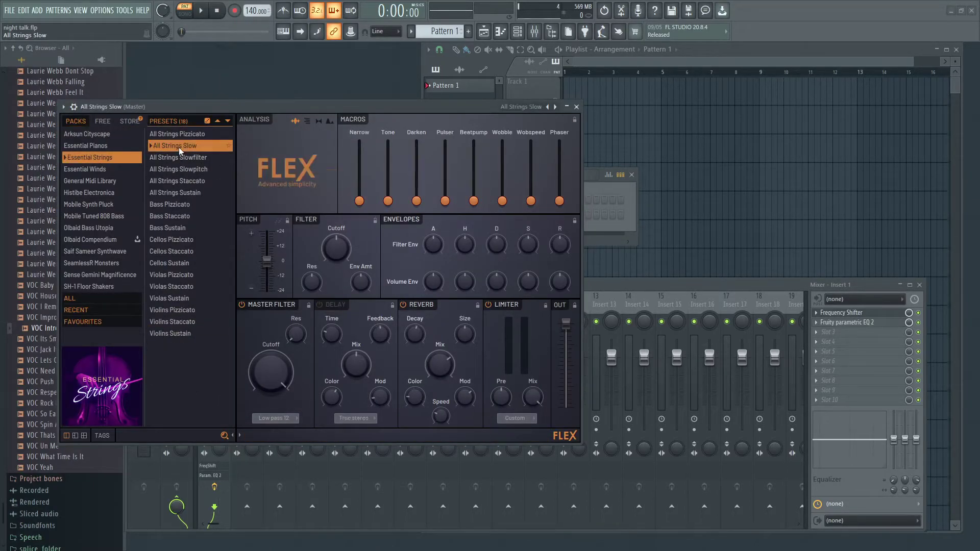
{"action": "left_click", "coordinate": [576, 106]}
Step: Draw a four-bar chord of G5, B5 and E6 for the All Strings Slow channel and preview it
{"action": "right_click", "coordinate": [250, 217]}
{"action": "left_click", "coordinate": [270, 216]}
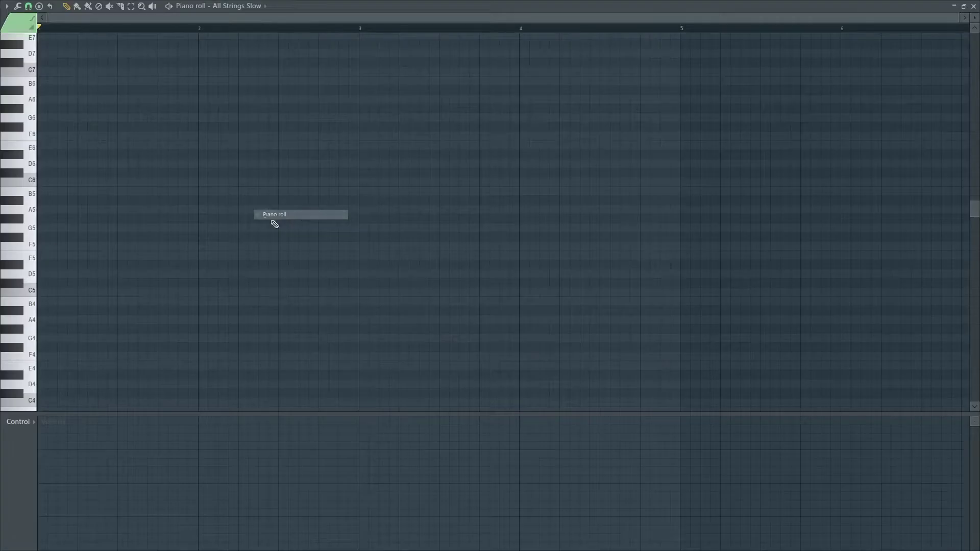
{"action": "left_click", "coordinate": [46, 228]}
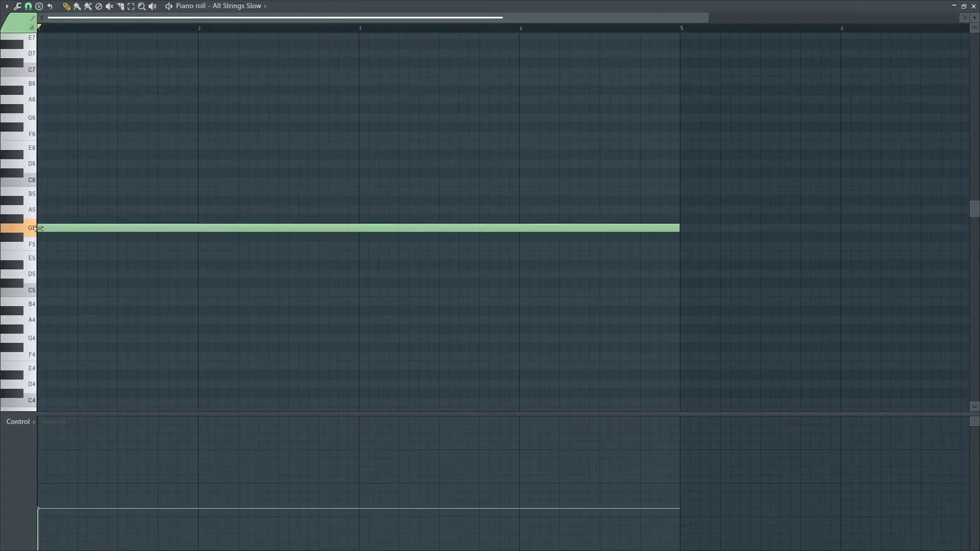
{"action": "left_click", "coordinate": [44, 147]}
{"action": "left_click", "coordinate": [42, 191]}
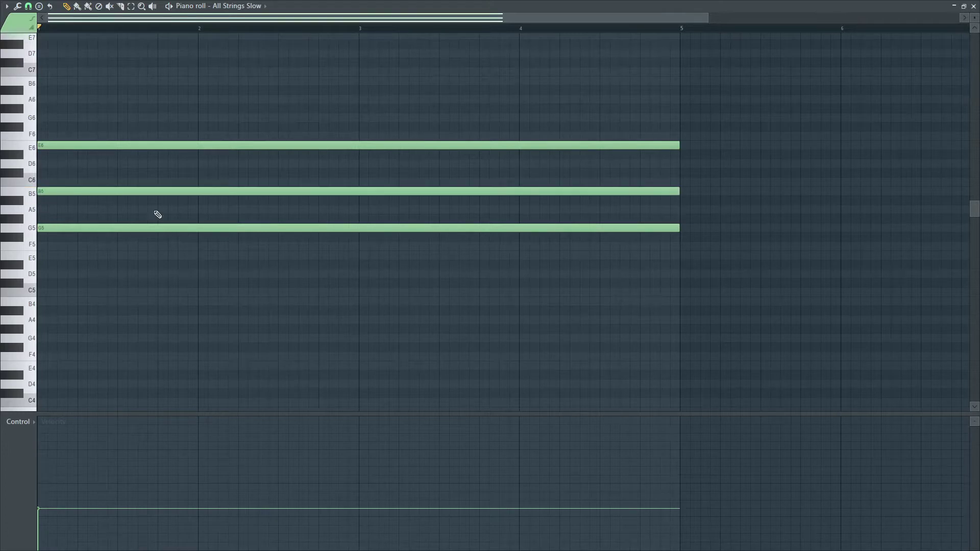
{"action": "key", "text": "space"}
{"action": "key", "text": "space"}
{"action": "left_click", "coordinate": [973, 6]}
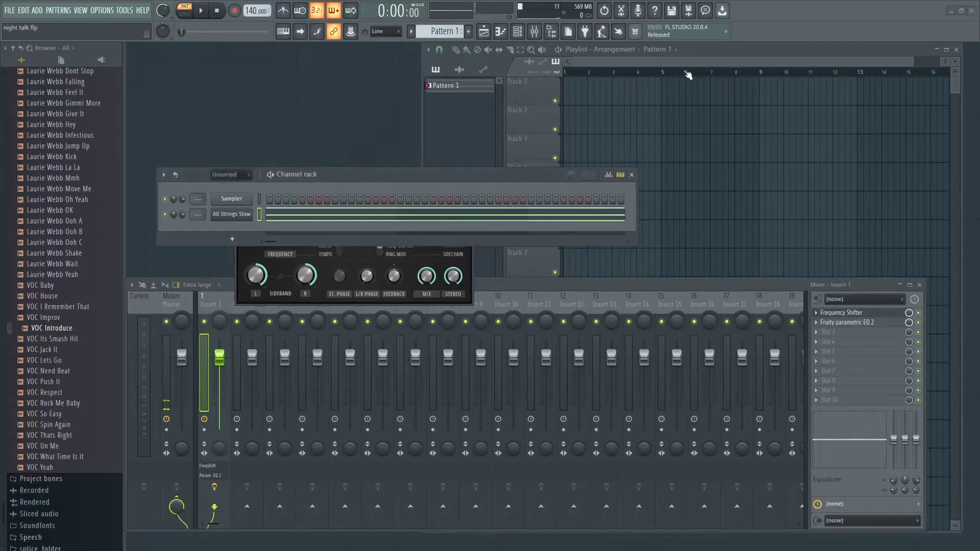
Step: Route the strings channel to mixer track 1 and play the chord while raising the Frequency Shifter's frequency to 423 Hz
{"action": "left_click_drag", "start_coordinate": [198, 215], "coordinate": [198, 214]}
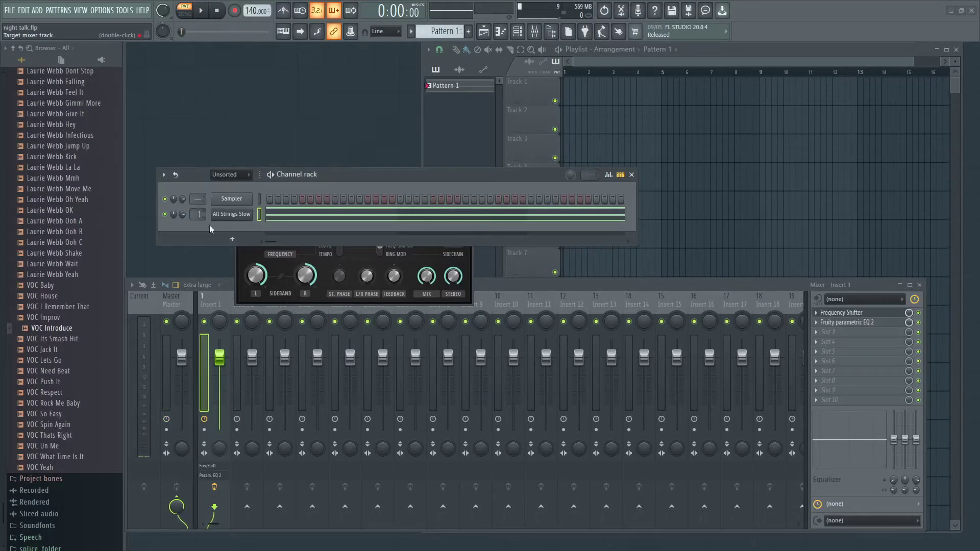
{"action": "left_click", "coordinate": [288, 266]}
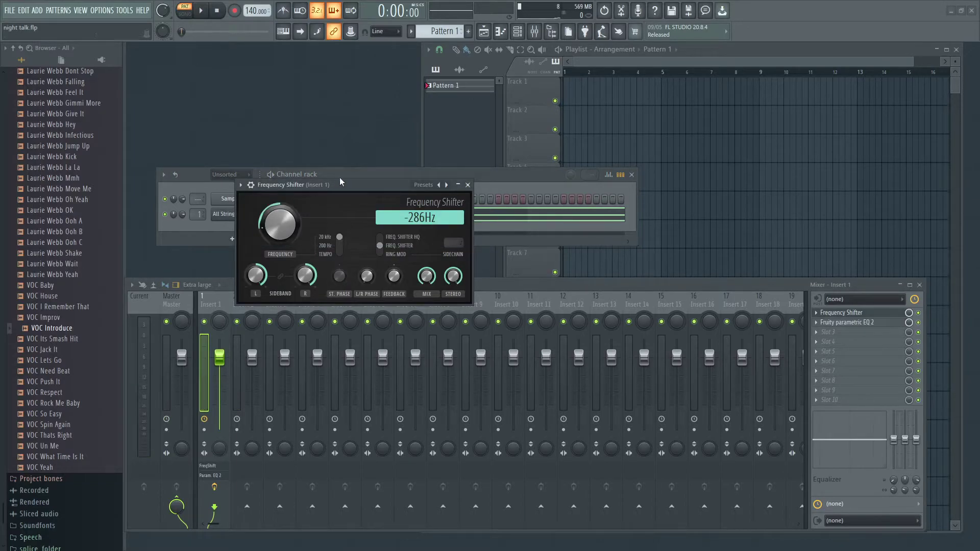
{"action": "left_click_drag", "start_coordinate": [280, 224], "coordinate": [280, 204]}
{"action": "key", "text": "space"}
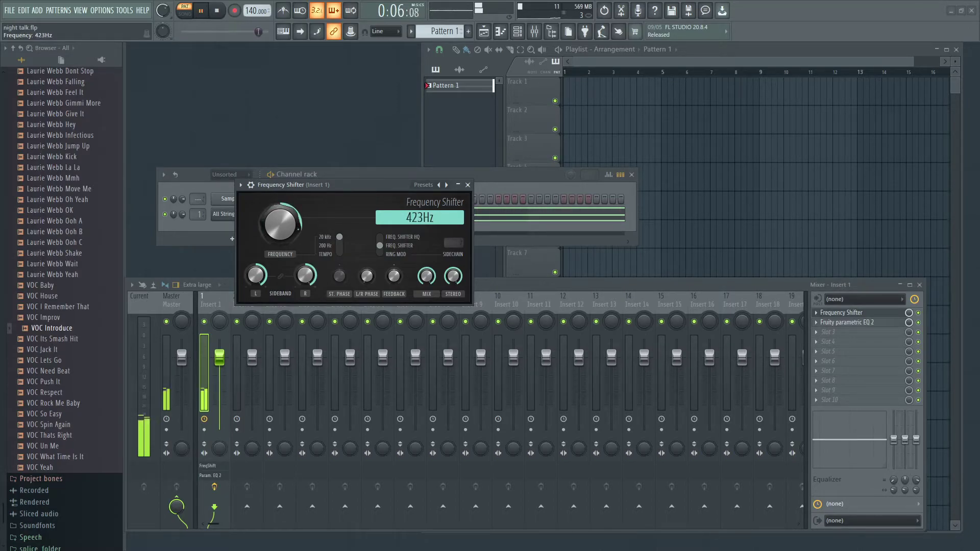
{"action": "key", "text": "space"}
Step: Lower the Frequency Shifter's frequency to 3.36 Hz
{"action": "right_click", "coordinate": [289, 231]}
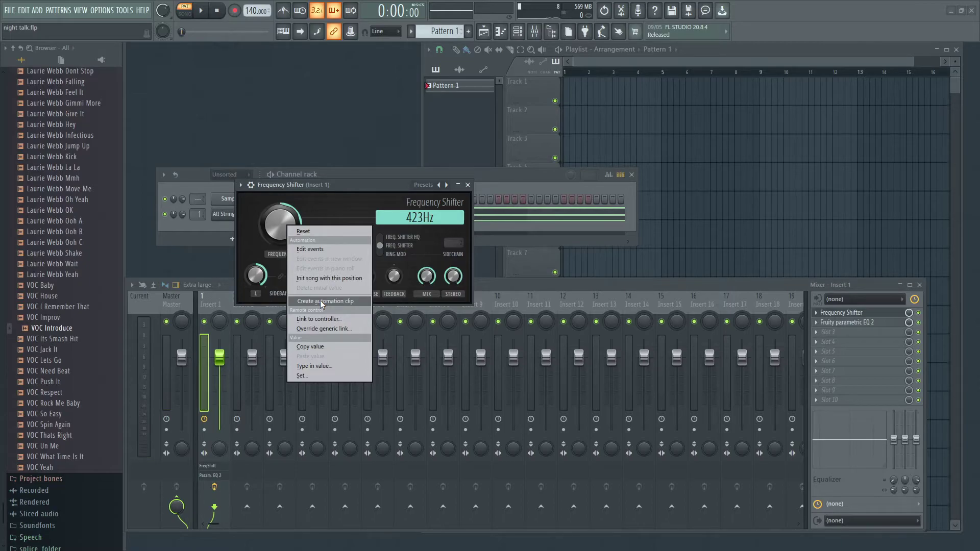
{"action": "left_click", "coordinate": [267, 219]}
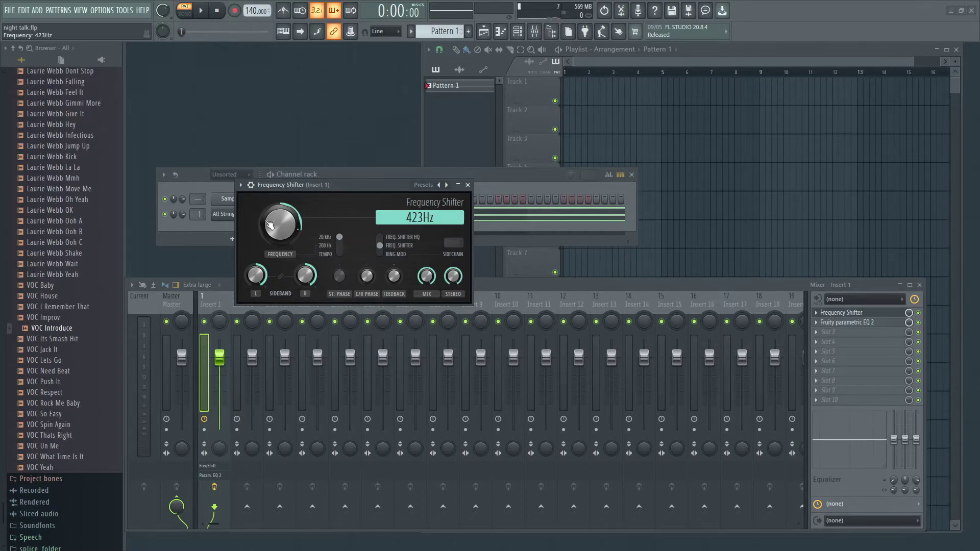
{"action": "left_click_drag", "start_coordinate": [283, 240], "coordinate": [278, 263]}
{"action": "left_click_drag", "start_coordinate": [265, 209], "coordinate": [265, 213]}
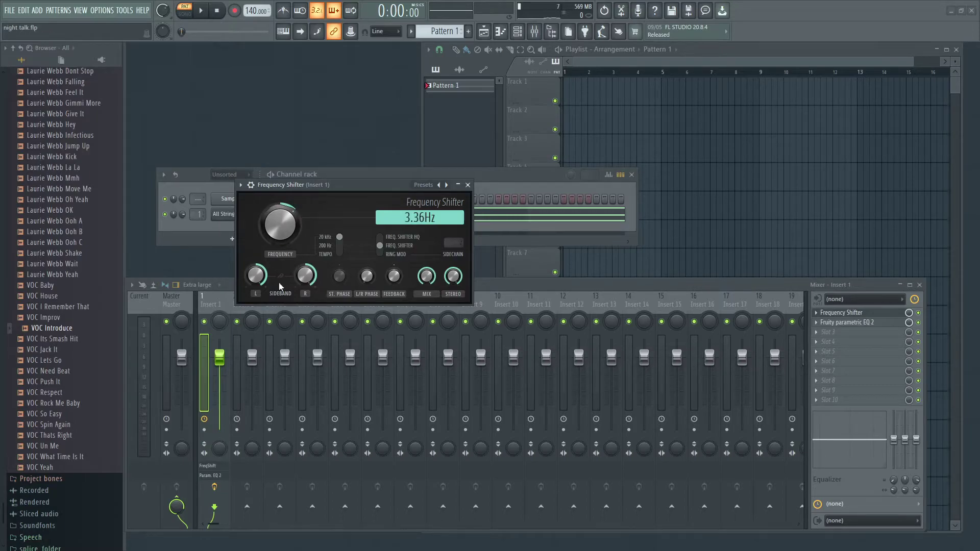
Step: Offset the left sideband shape slightly negative and the right one slightly positive, and play the strings pattern
{"action": "left_click_drag", "start_coordinate": [256, 278], "coordinate": [312, 283]}
{"action": "mouse_move", "coordinate": [257, 274]}
{"action": "left_mouse_down"}
{"action": "mouse_move", "coordinate": [257, 263]}
{"action": "mouse_move", "coordinate": [257, 275]}
{"action": "left_mouse_up"}
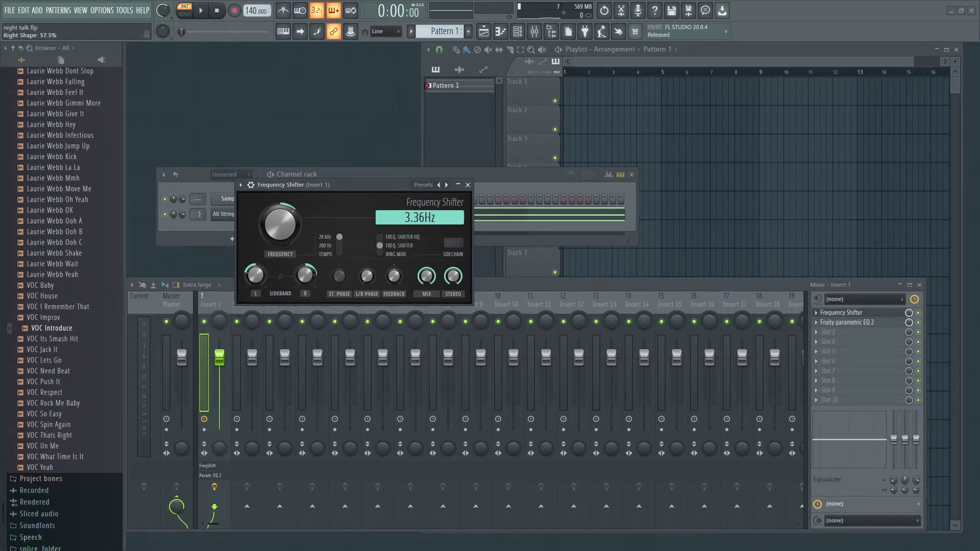
{"action": "left_click_drag", "start_coordinate": [256, 274], "coordinate": [306, 283]}
{"action": "left_click", "coordinate": [200, 11]}
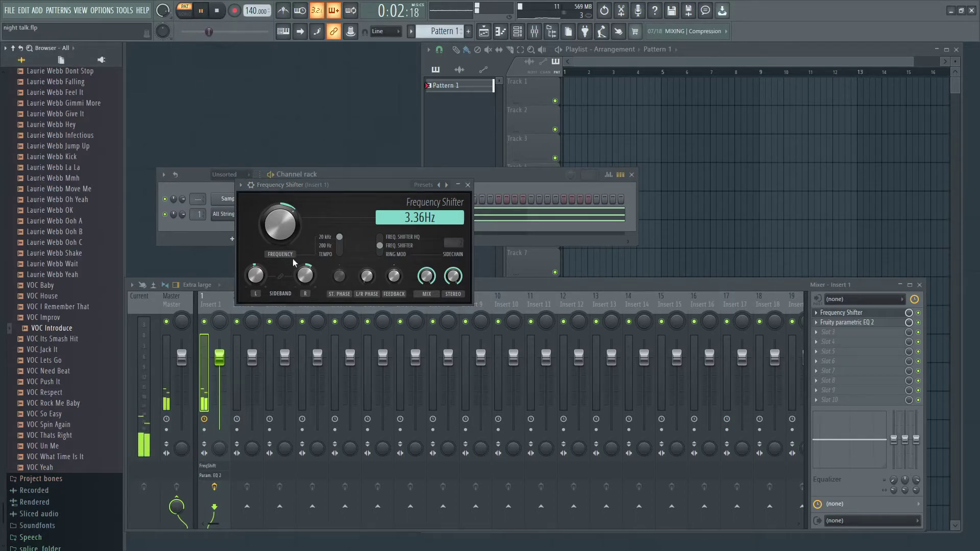
Step: Fine-tune the shift to 1.87 Hz while the strings play, and stop playback
{"action": "left_click_drag", "start_coordinate": [284, 214], "coordinate": [280, 229]}
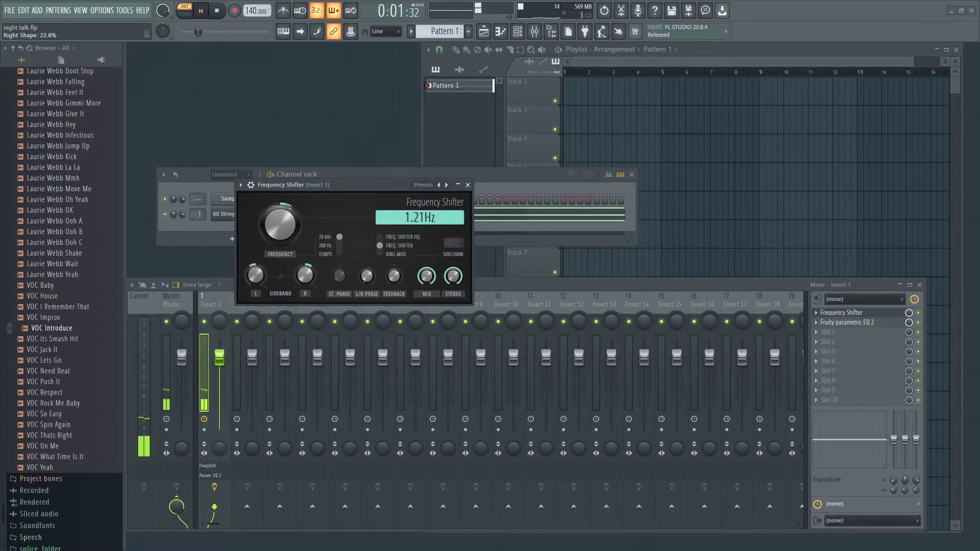
{"action": "scroll", "coordinate": [279, 227], "scroll_direction": "up", "scroll_amount": 2}
{"action": "scroll", "coordinate": [279, 227], "scroll_direction": "down", "scroll_amount": 1}
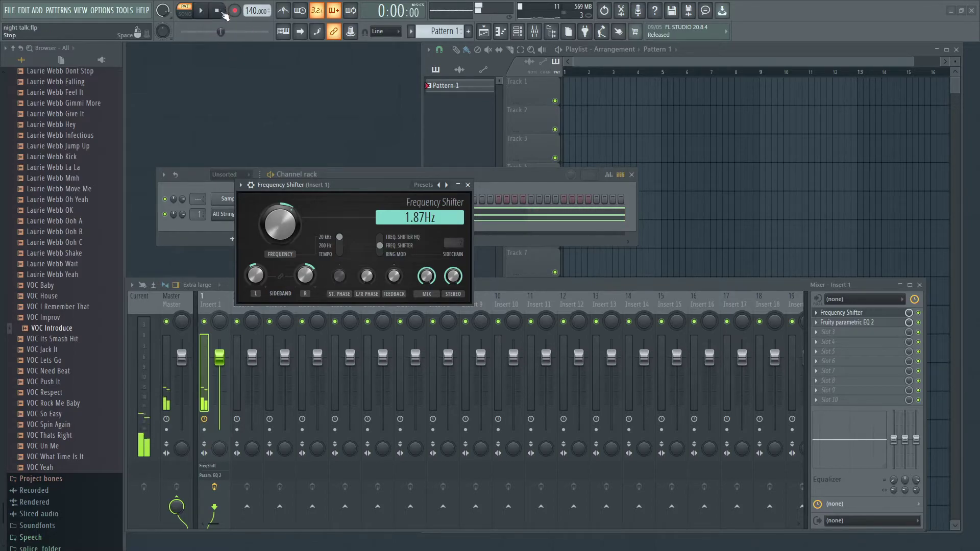
{"action": "left_click", "coordinate": [227, 18]}
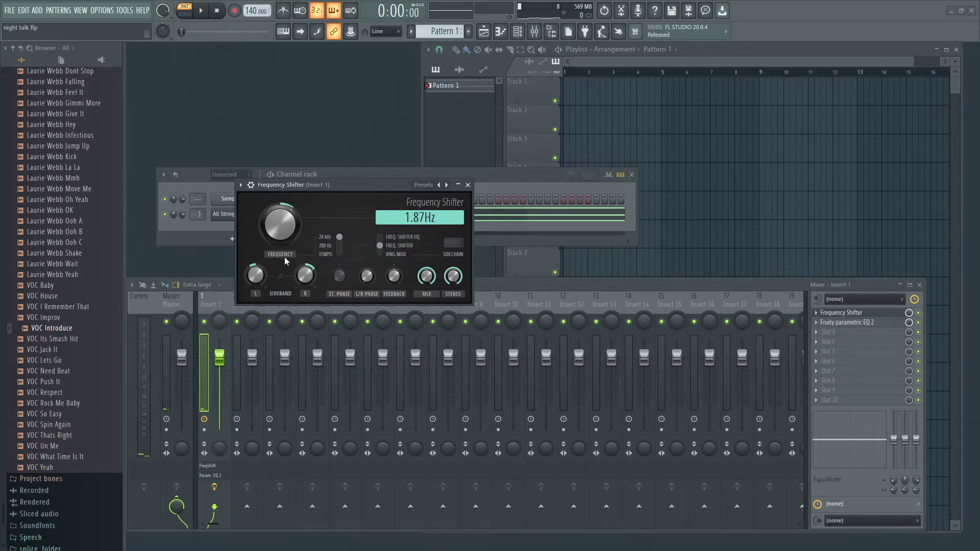
Step: Switch the Frequency Shifter's range to Tempo with a frequency of 32:0, and set the project tempo to 100 BPM
{"action": "left_click", "coordinate": [339, 252]}
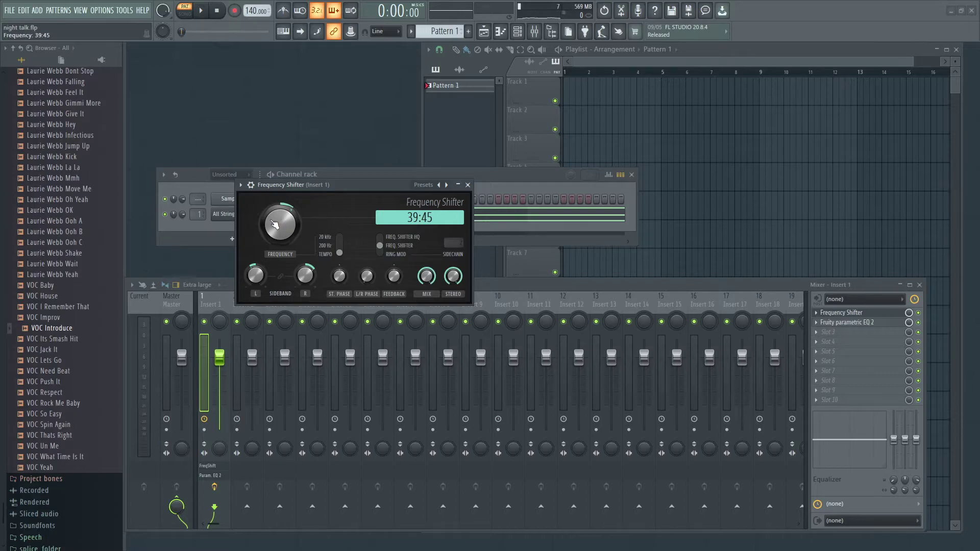
{"action": "left_click_drag", "start_coordinate": [279, 223], "coordinate": [280, 240]}
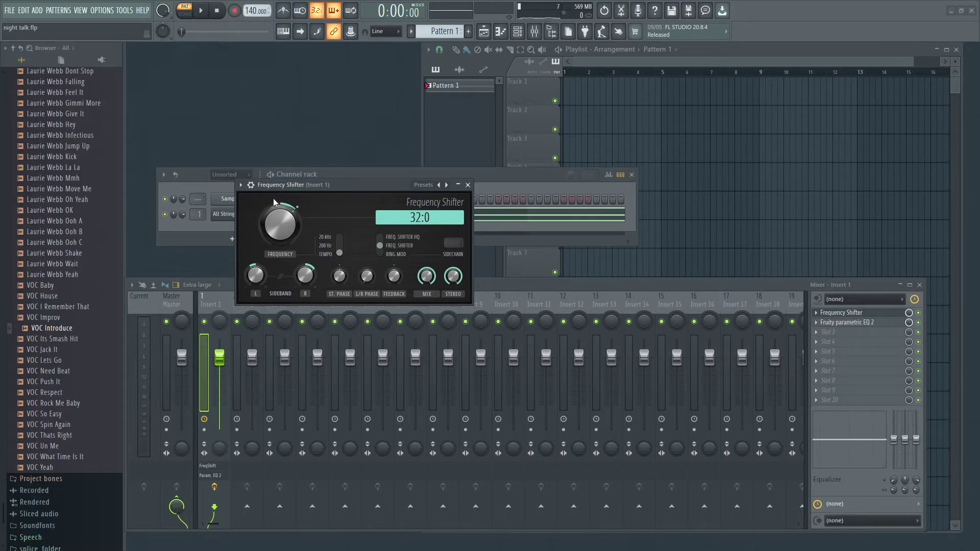
{"action": "left_click_drag", "start_coordinate": [245, 9], "coordinate": [245, 16]}
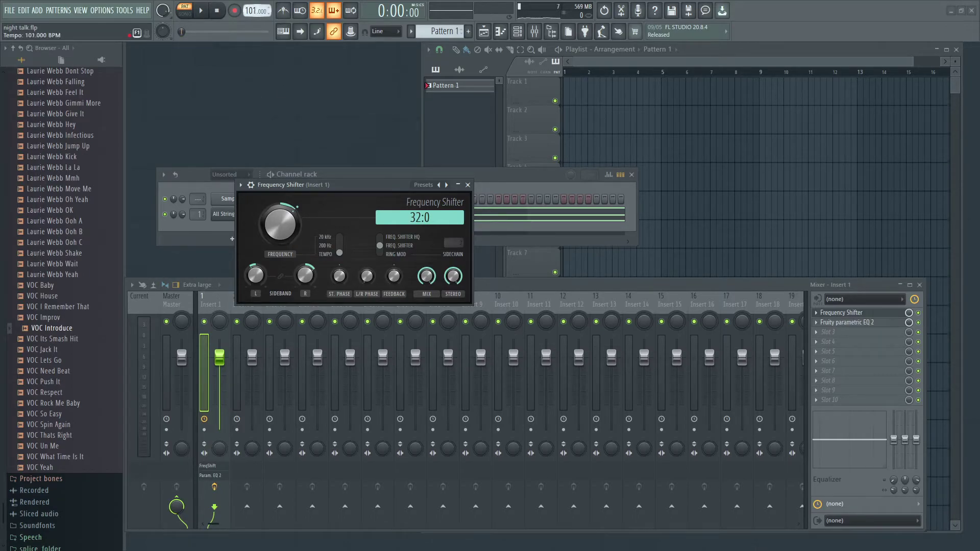
Step: Play the strings with tempo-synced shifts of -11:9 and -4:0, and turn on the metronome
{"action": "key", "text": "space"}
{"action": "left_click_drag", "start_coordinate": [279, 223], "coordinate": [279, 245]}
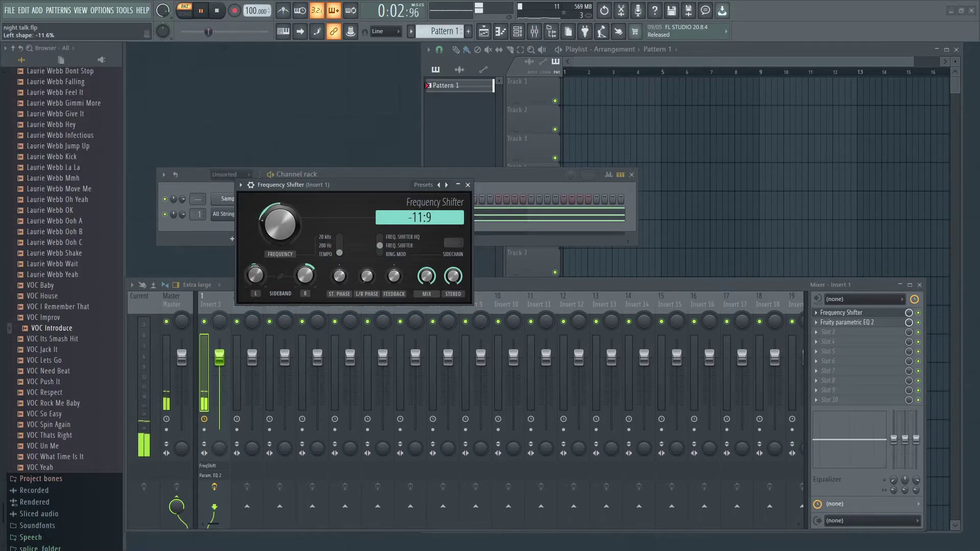
{"action": "left_click_drag", "start_coordinate": [280, 224], "coordinate": [280, 214]}
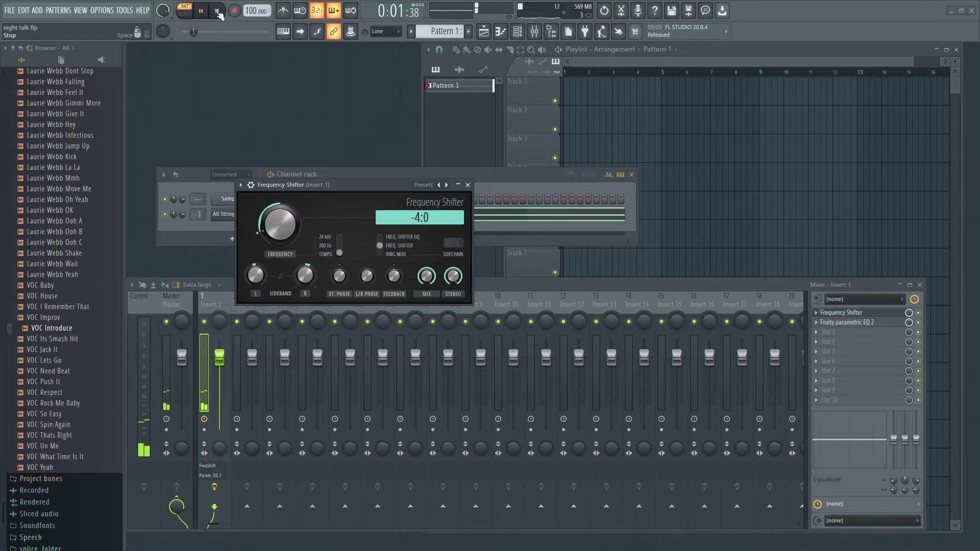
{"action": "left_click", "coordinate": [283, 11]}
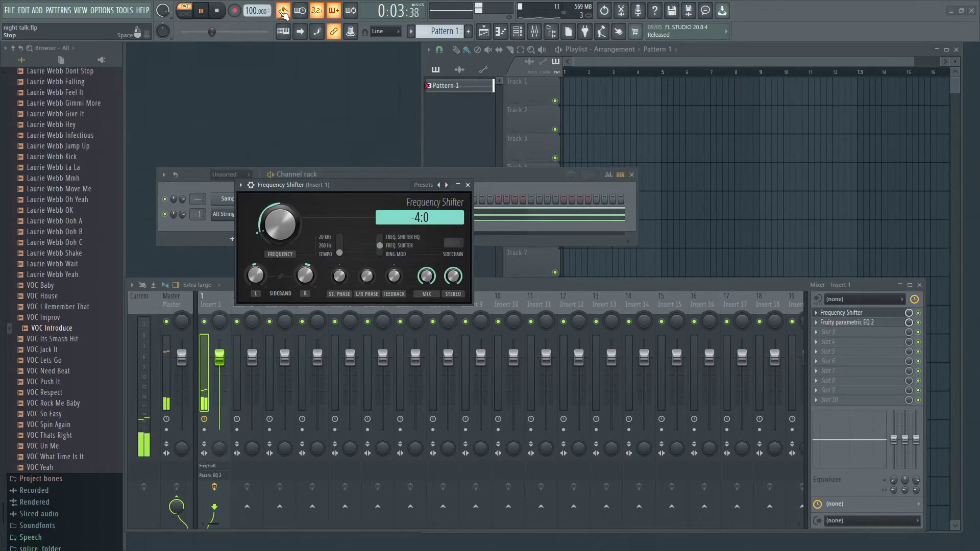
Step: Try tempo-synced shifts of 8:0 and 17:34 during playback, set the right sideband shape to 67.5%, and stop playback
{"action": "mouse_move", "coordinate": [280, 223]}
{"action": "left_mouse_down"}
{"action": "mouse_move", "coordinate": [279, 239]}
{"action": "mouse_move", "coordinate": [280, 204]}
{"action": "mouse_move", "coordinate": [274, 230]}
{"action": "left_mouse_up"}
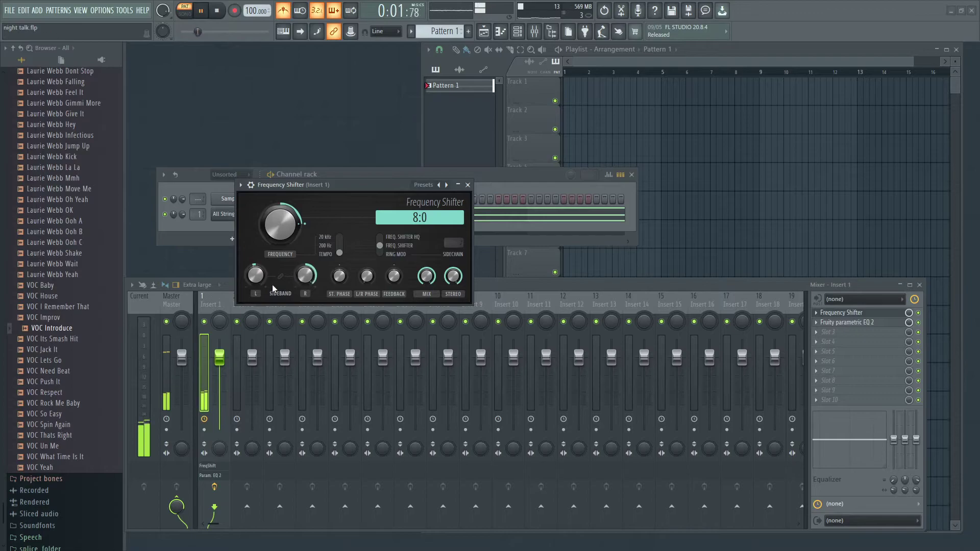
{"action": "left_click_drag", "start_coordinate": [256, 276], "coordinate": [256, 302]}
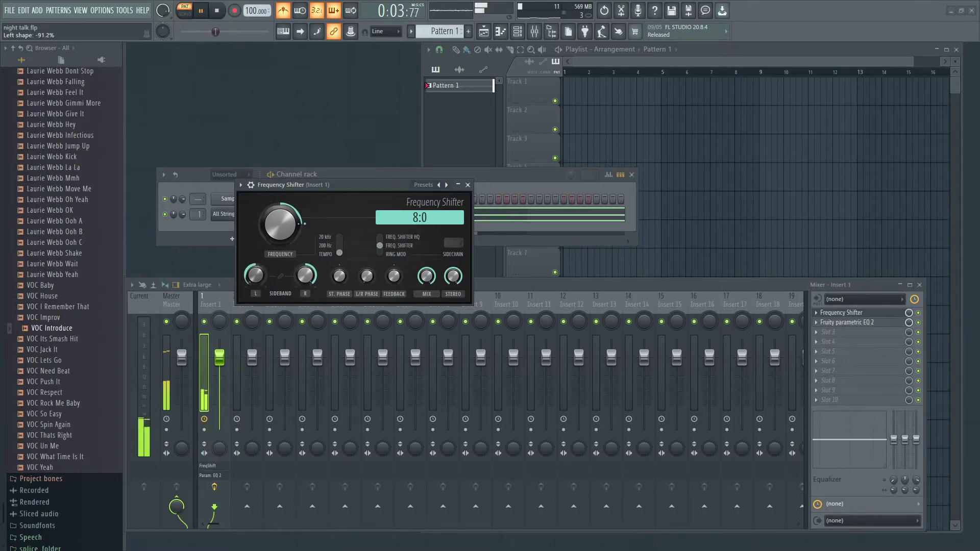
{"action": "left_click_drag", "start_coordinate": [279, 225], "coordinate": [279, 231]}
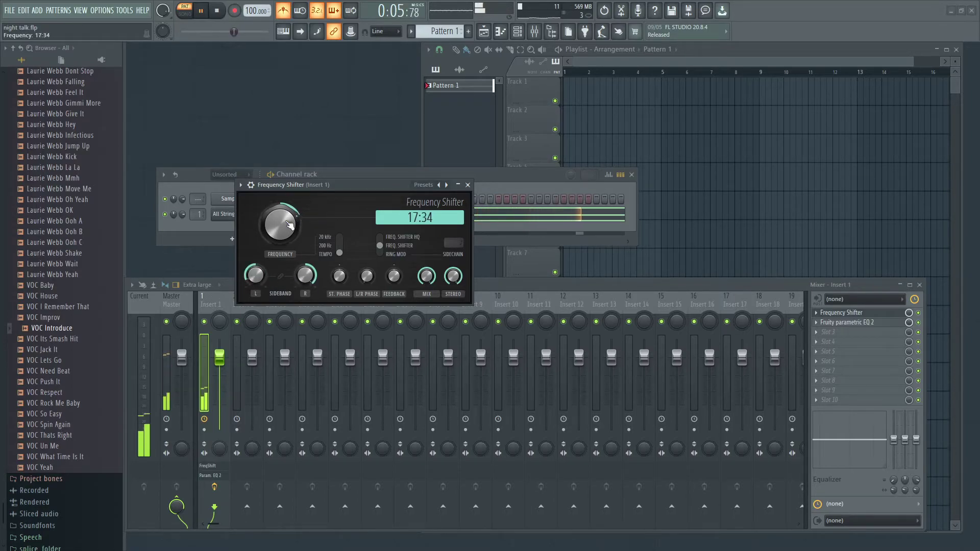
{"action": "left_click_drag", "start_coordinate": [255, 274], "coordinate": [255, 271]}
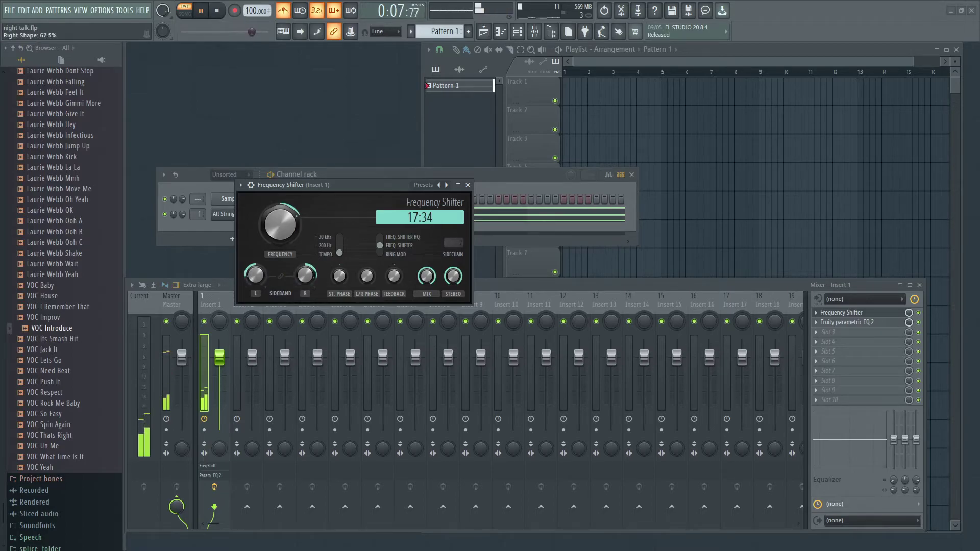
{"action": "key", "text": "space"}
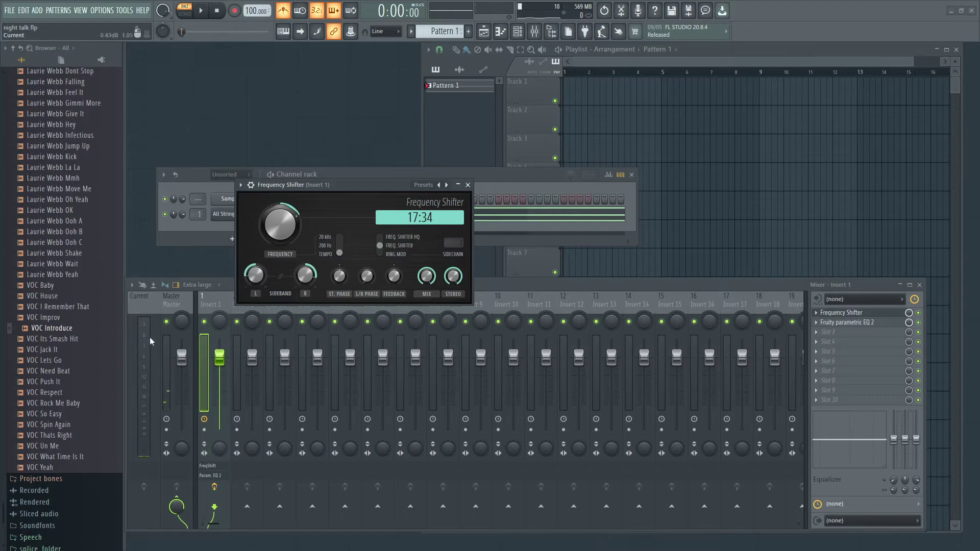
Step: Set the Frequency Shifter to the 200 Hz range and Ring Mod type with a frequency of 3.19 Hz
{"action": "left_click", "coordinate": [340, 245]}
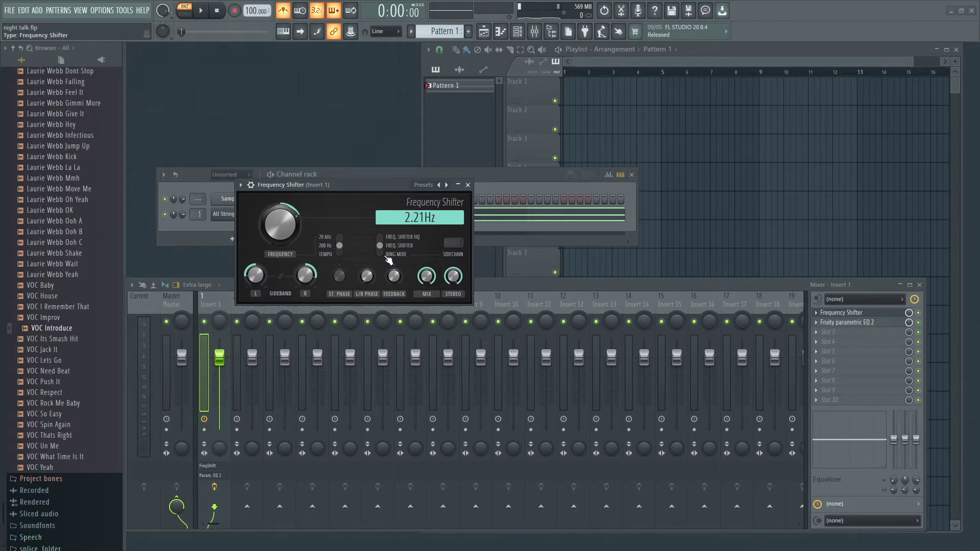
{"action": "left_click", "coordinate": [383, 256]}
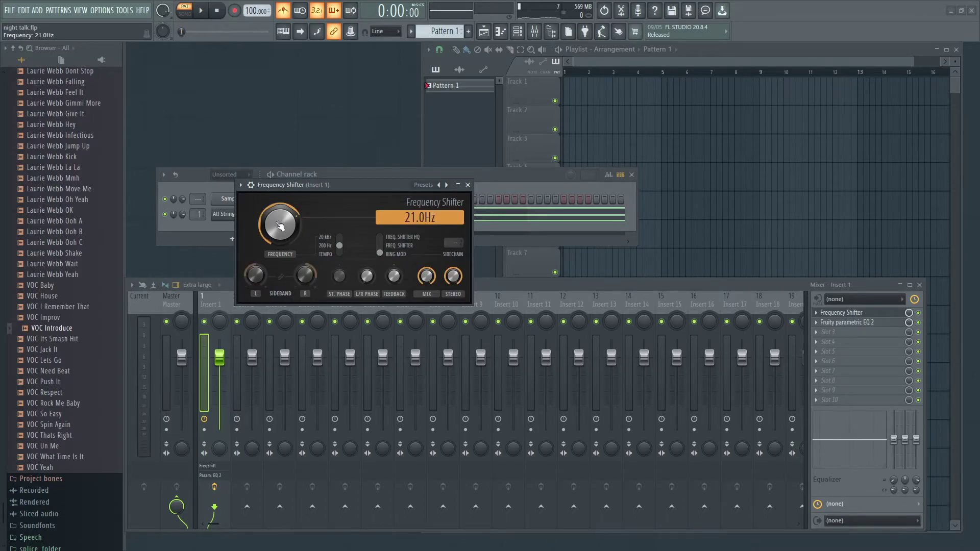
{"action": "mouse_move", "coordinate": [300, 221]}
{"action": "left_mouse_down"}
{"action": "mouse_move", "coordinate": [300, 244]}
{"action": "mouse_move", "coordinate": [284, 205]}
{"action": "mouse_move", "coordinate": [306, 239]}
{"action": "mouse_move", "coordinate": [293, 204]}
{"action": "left_mouse_up"}
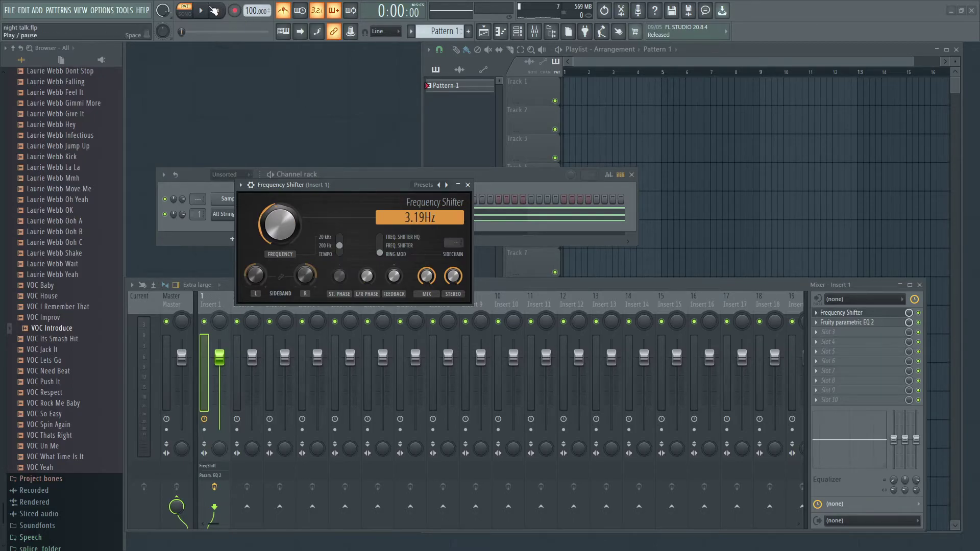
Step: Play the strings in ring modulation while raising the frequency to 93.3 Hz, and stop playback
{"action": "key", "text": "space"}
{"action": "left_click_drag", "start_coordinate": [279, 223], "coordinate": [280, 200]}
{"action": "left_click", "coordinate": [222, 12]}
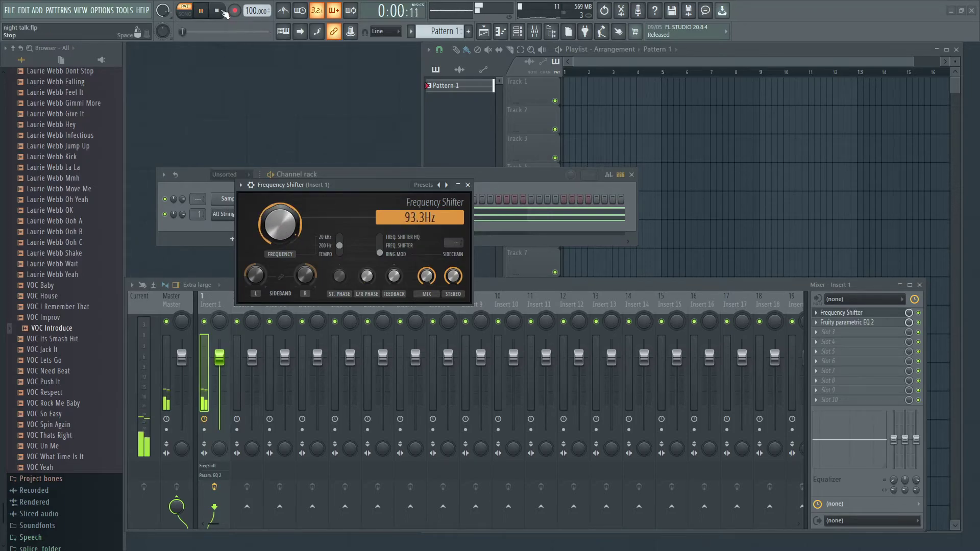
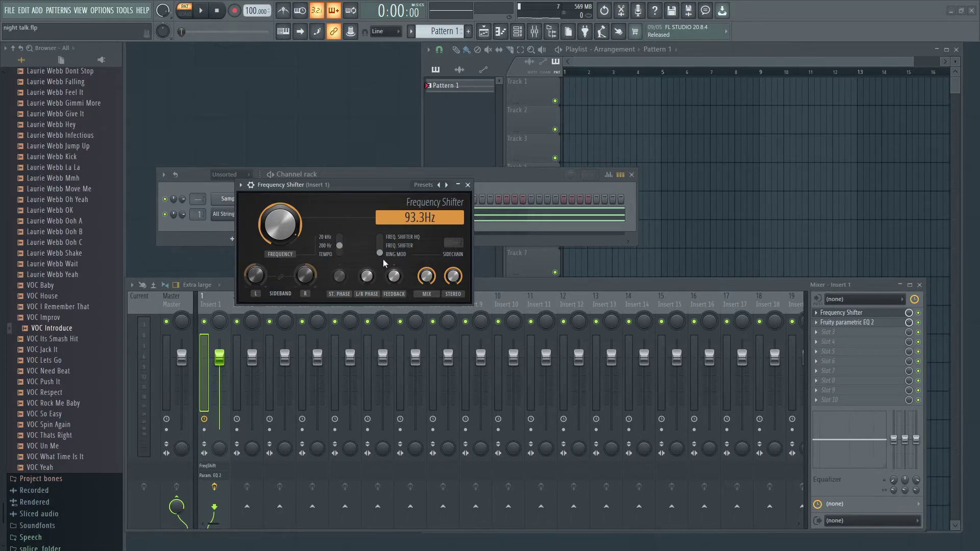
Step: Switch the Frequency Shifter to the Freq. Shifter type and Tempo range, and lower the start phase to -8.8%
{"action": "left_click", "coordinate": [382, 246]}
{"action": "left_click_drag", "start_coordinate": [367, 277], "coordinate": [366, 261]}
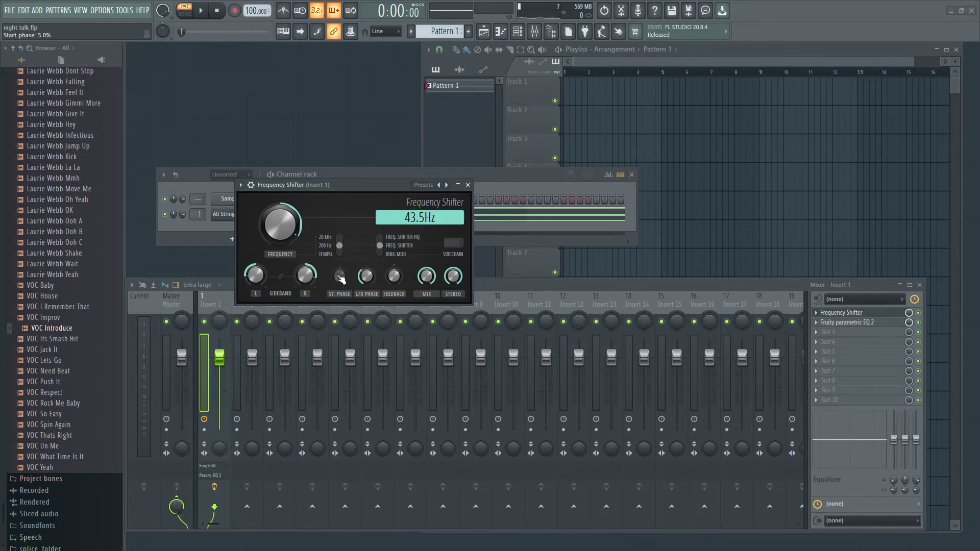
{"action": "left_click", "coordinate": [340, 254]}
{"action": "left_click_drag", "start_coordinate": [339, 273], "coordinate": [340, 276]}
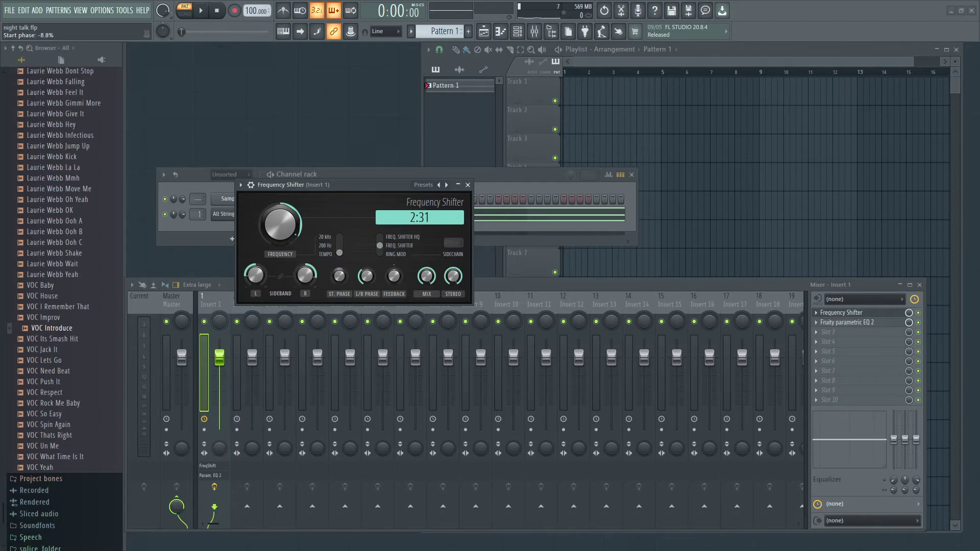
Step: Play the tempo-synced strings while adjusting the start phase and setting the L/R phase to 68.7%
{"action": "left_click_drag", "start_coordinate": [340, 276], "coordinate": [339, 270]}
{"action": "key", "text": "space"}
{"action": "left_click_drag", "start_coordinate": [339, 277], "coordinate": [366, 285]}
{"action": "key", "text": "space"}
{"action": "key", "text": "space"}
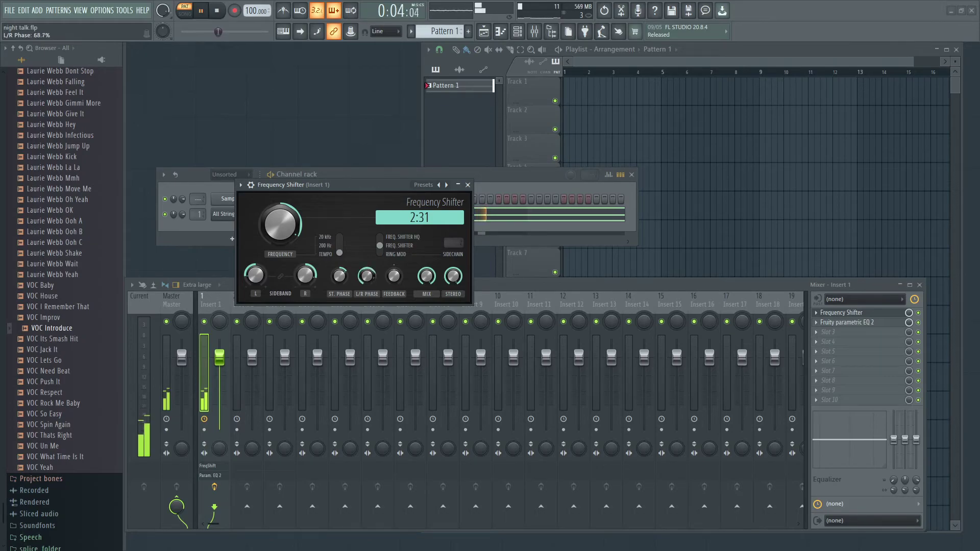
Step: Return to the 200 Hz range, play the strings at 0.84 Hz while raising the L/R phase to 98.8%, and stop playback
{"action": "left_click", "coordinate": [339, 246]}
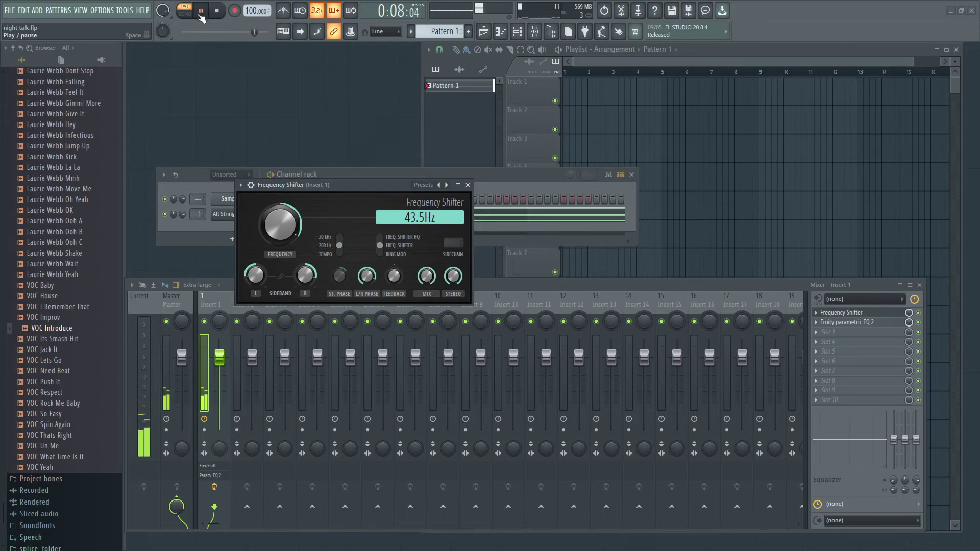
{"action": "key", "text": "space"}
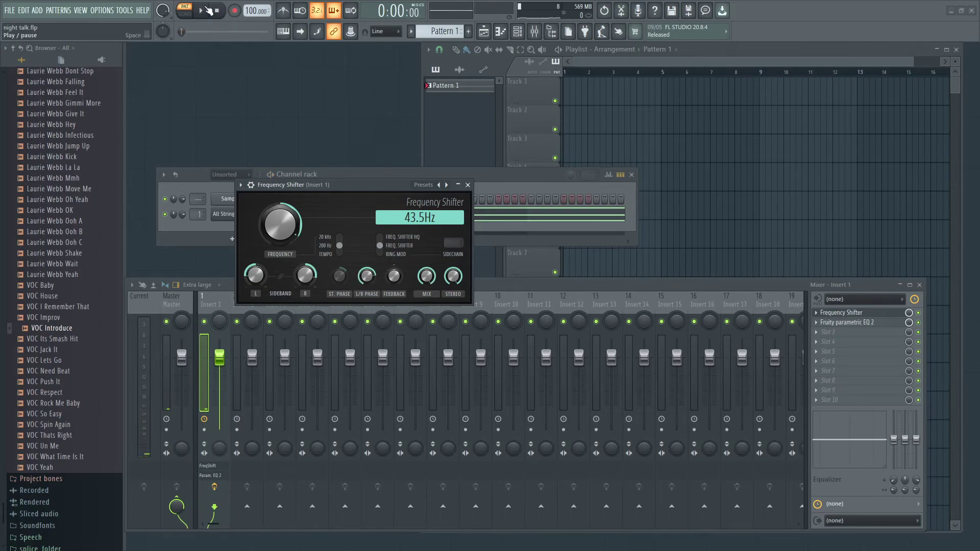
{"action": "key", "text": "space"}
{"action": "left_click_drag", "start_coordinate": [294, 217], "coordinate": [295, 250]}
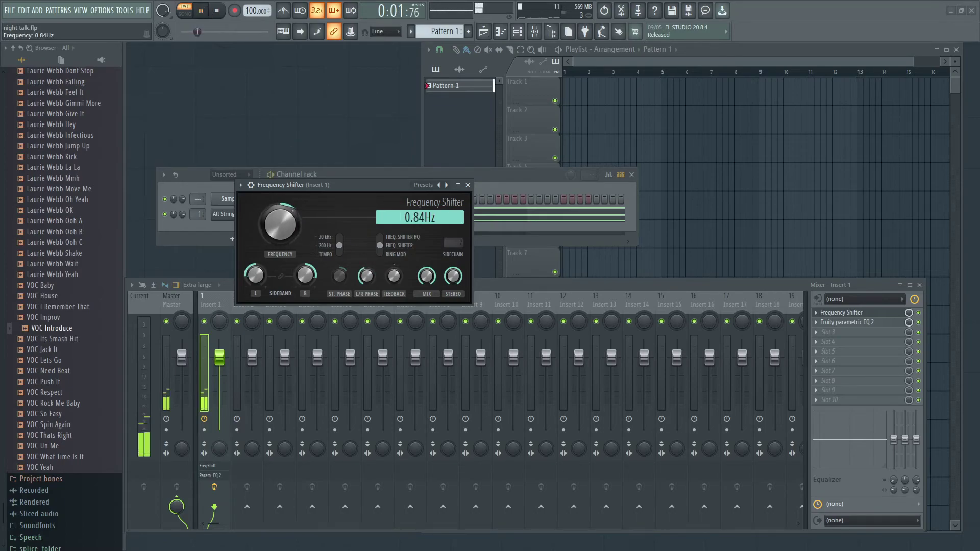
{"action": "left_click_drag", "start_coordinate": [367, 276], "coordinate": [367, 263]}
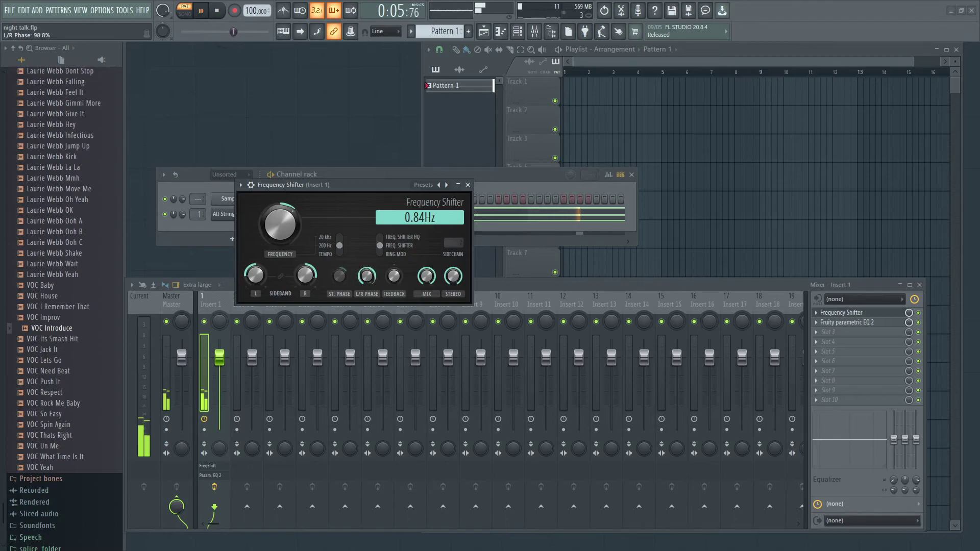
{"action": "left_click", "coordinate": [220, 11]}
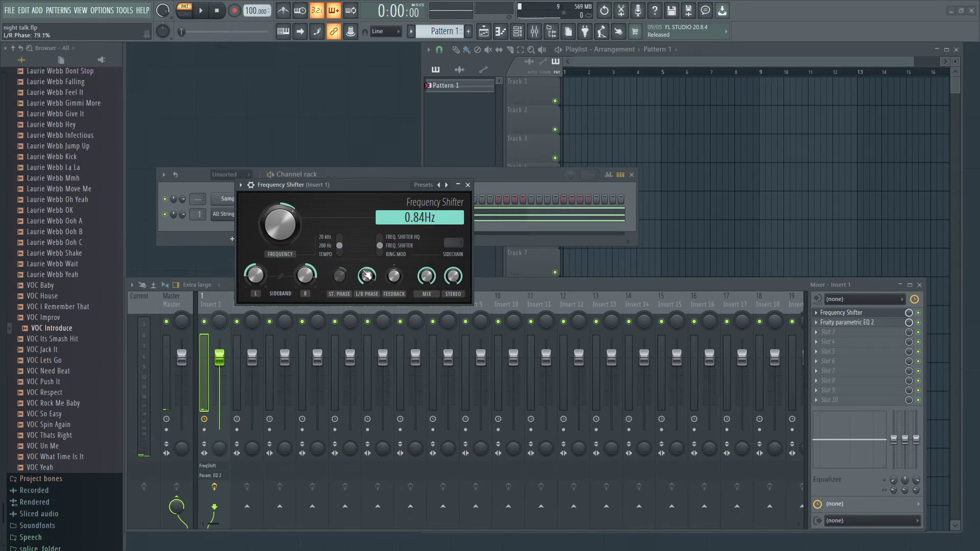
Step: Play the strings while raising the frequency to 9.24 Hz and lowering the L/R phase, and stop playback
{"action": "left_click", "coordinate": [201, 11]}
{"action": "left_click_drag", "start_coordinate": [280, 224], "coordinate": [280, 206]}
{"action": "left_click_drag", "start_coordinate": [367, 276], "coordinate": [366, 301]}
{"action": "left_click", "coordinate": [217, 11]}
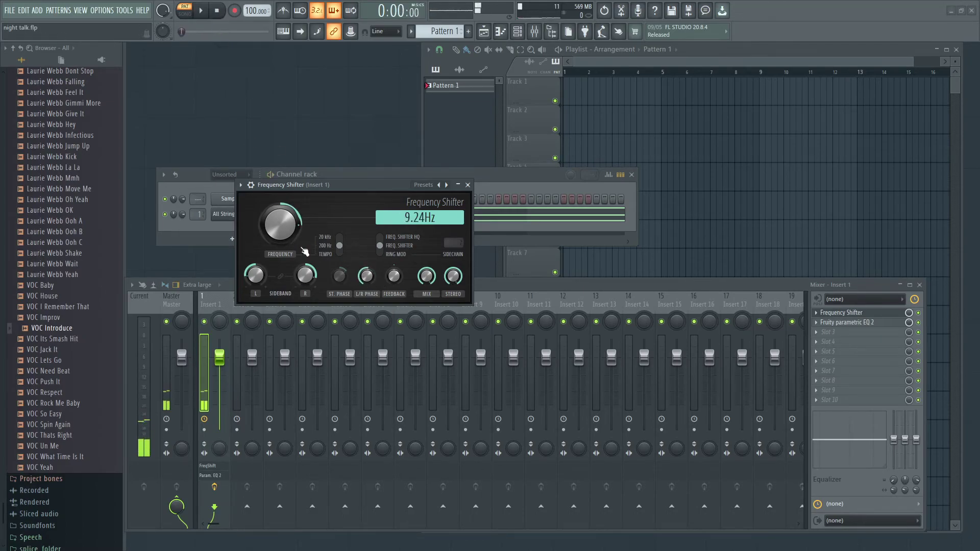
Step: Audition the strings at 5.85 Hz with the feedback raised and the L/R phase reset to its centre, and stop playback
{"action": "left_click_drag", "start_coordinate": [280, 224], "coordinate": [280, 228]}
{"action": "mouse_move", "coordinate": [394, 276]}
{"action": "left_mouse_down"}
{"action": "mouse_move", "coordinate": [393, 264]}
{"action": "mouse_move", "coordinate": [398, 279]}
{"action": "left_mouse_up"}
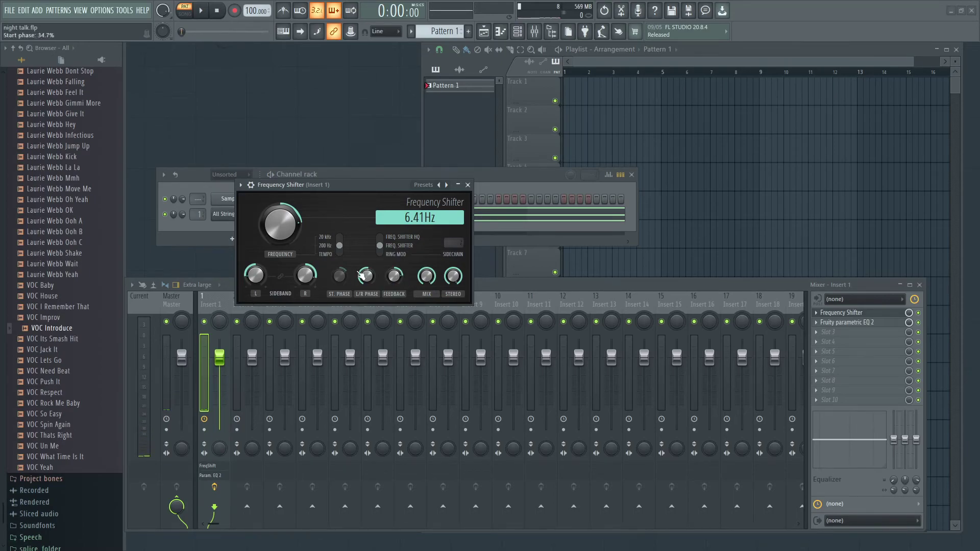
{"action": "right_click", "coordinate": [359, 268]}
{"action": "left_click", "coordinate": [367, 280]}
{"action": "key", "text": "space"}
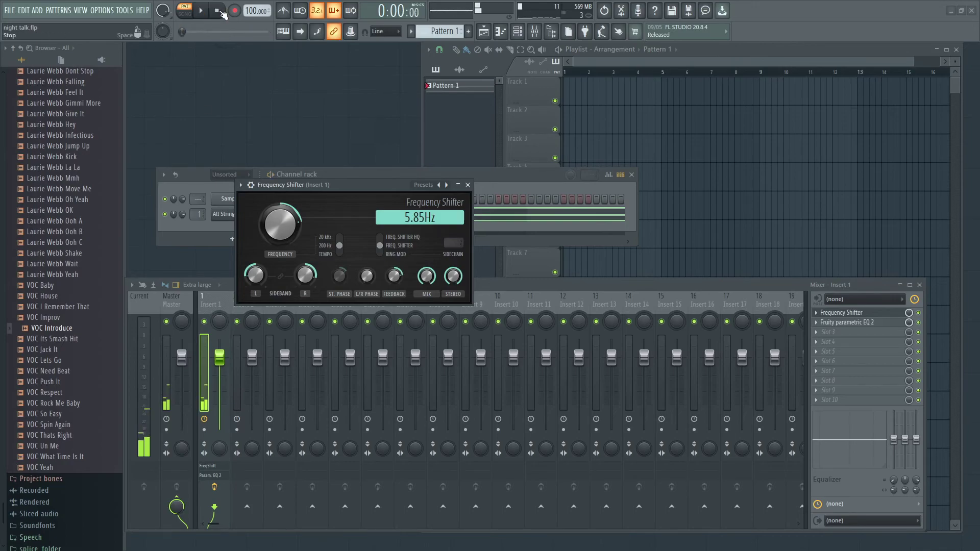
{"action": "left_click", "coordinate": [216, 11]}
Step: Play the strings with the mix at 100% dry and raised to 66% wet, stop playback, and return the mix to fully wet
{"action": "left_click_drag", "start_coordinate": [436, 276], "coordinate": [435, 301]}
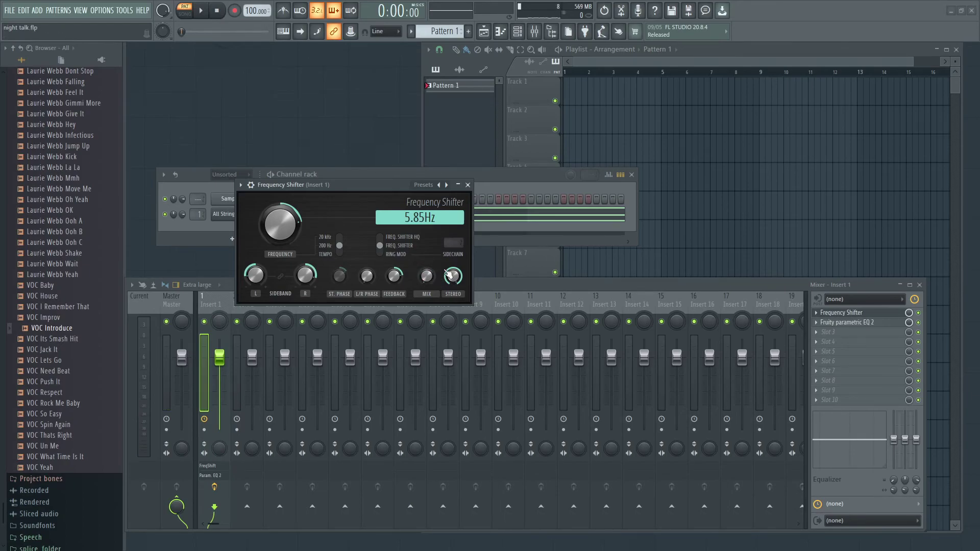
{"action": "key", "text": "space"}
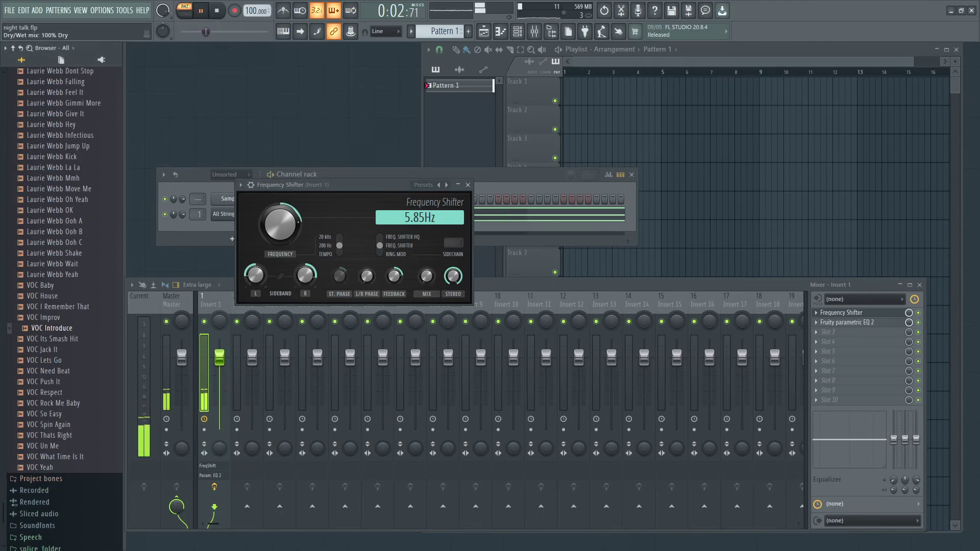
{"action": "left_click_drag", "start_coordinate": [427, 276], "coordinate": [427, 241]}
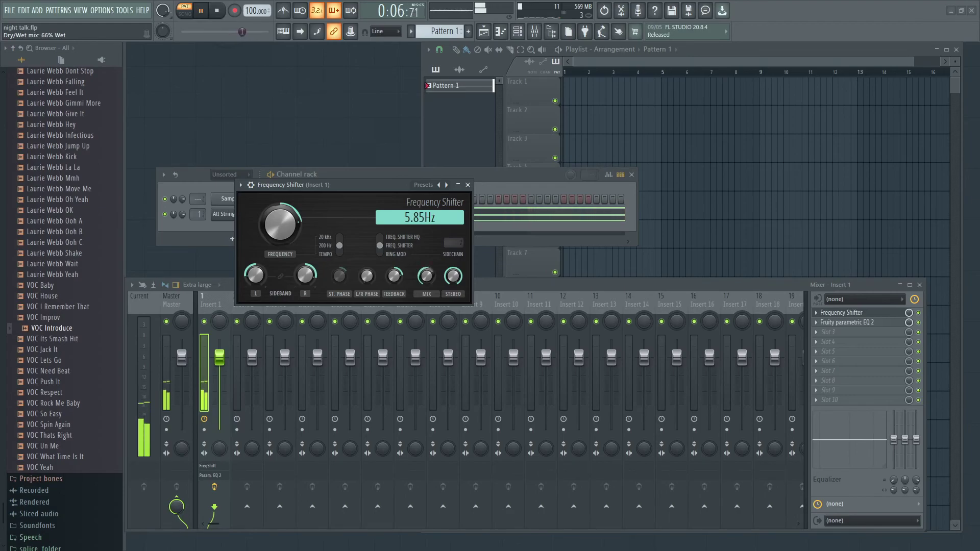
{"action": "left_click", "coordinate": [217, 11]}
{"action": "left_click_drag", "start_coordinate": [426, 276], "coordinate": [426, 269]}
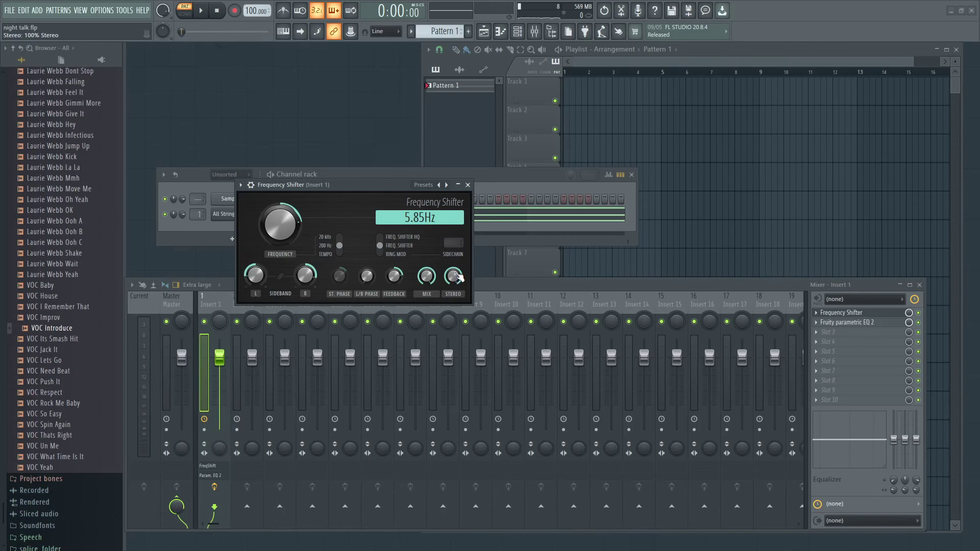
Step: Lower the Frequency Shifter's stereo setting and move its window down to uncover the channel rack
{"action": "left_click_drag", "start_coordinate": [458, 277], "coordinate": [458, 296]}
{"action": "left_click_drag", "start_coordinate": [401, 202], "coordinate": [450, 261]}
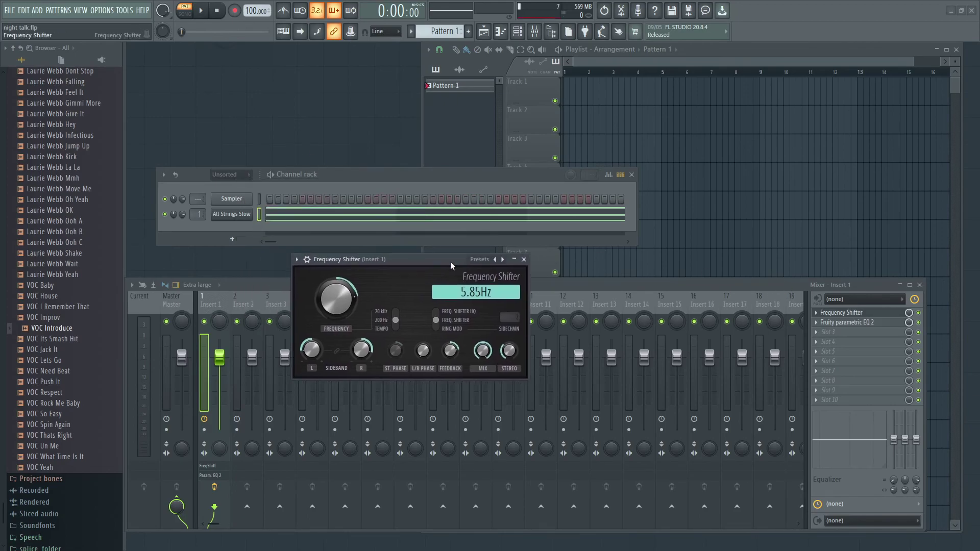